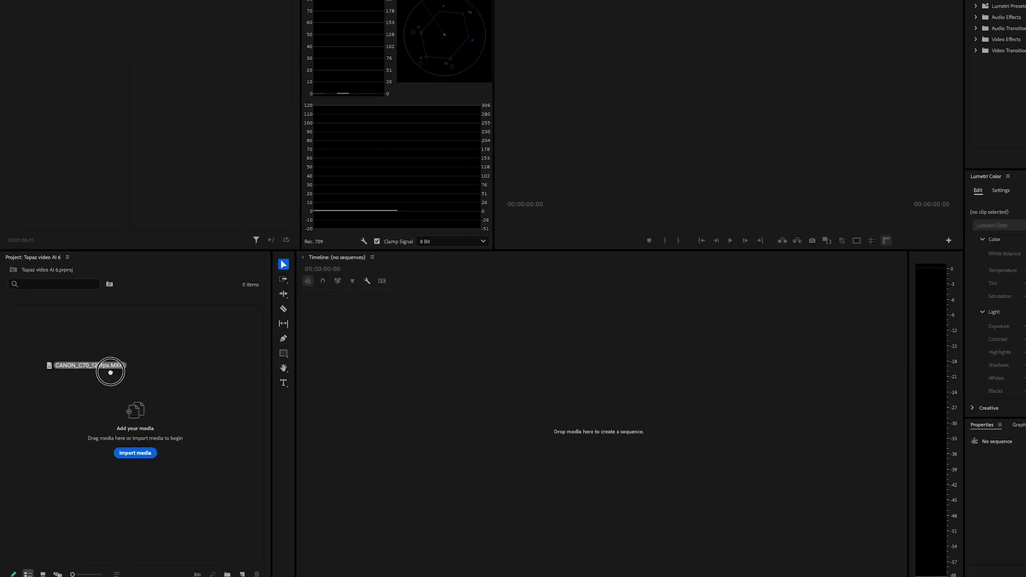
Import CANON_C70_120fps.MXF and create a sequence from it on the timeline.
left_click_drag(80, 361, 275, 336)
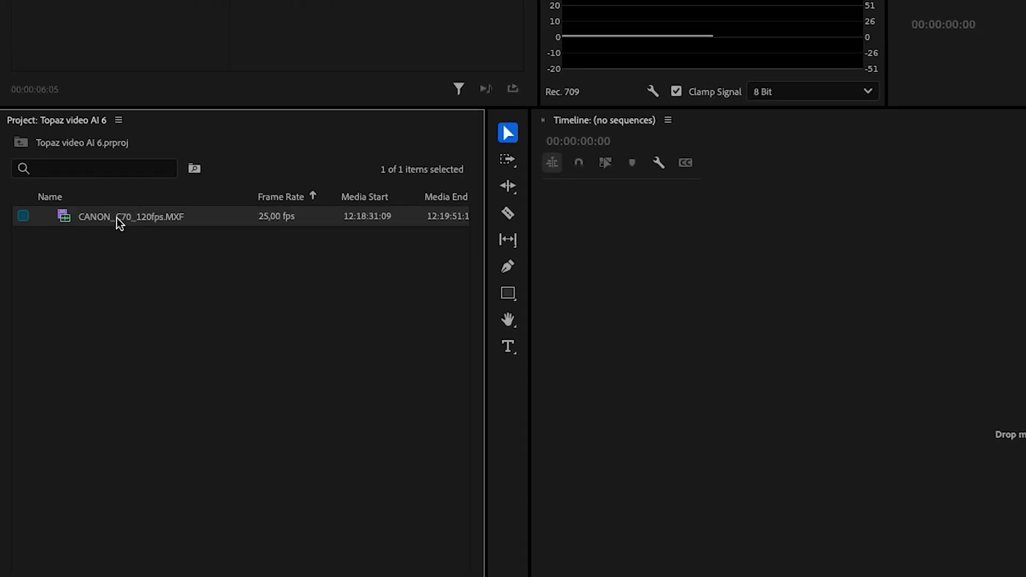
left_click_drag(116, 217, 794, 449)
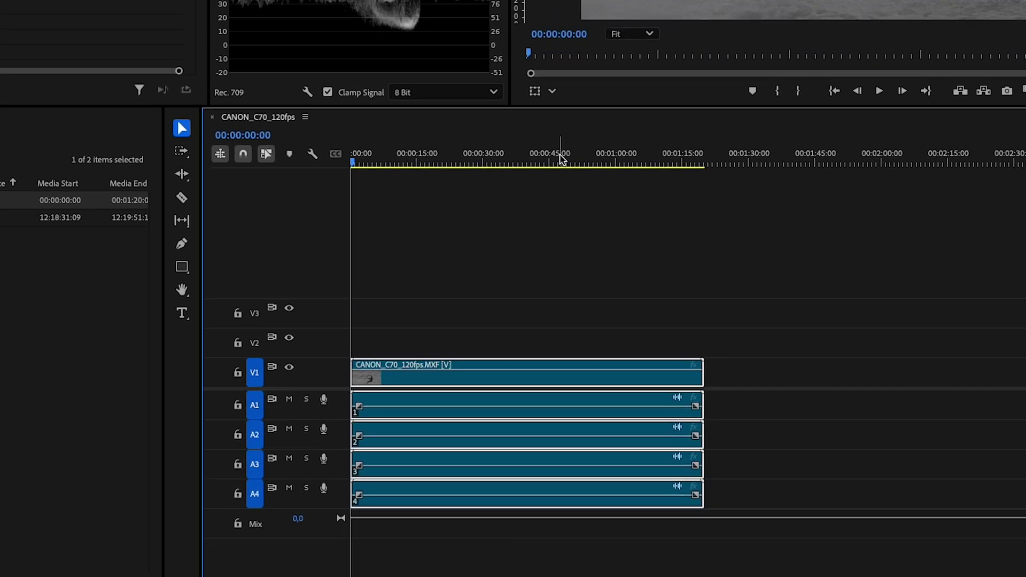
left_click(518, 156)
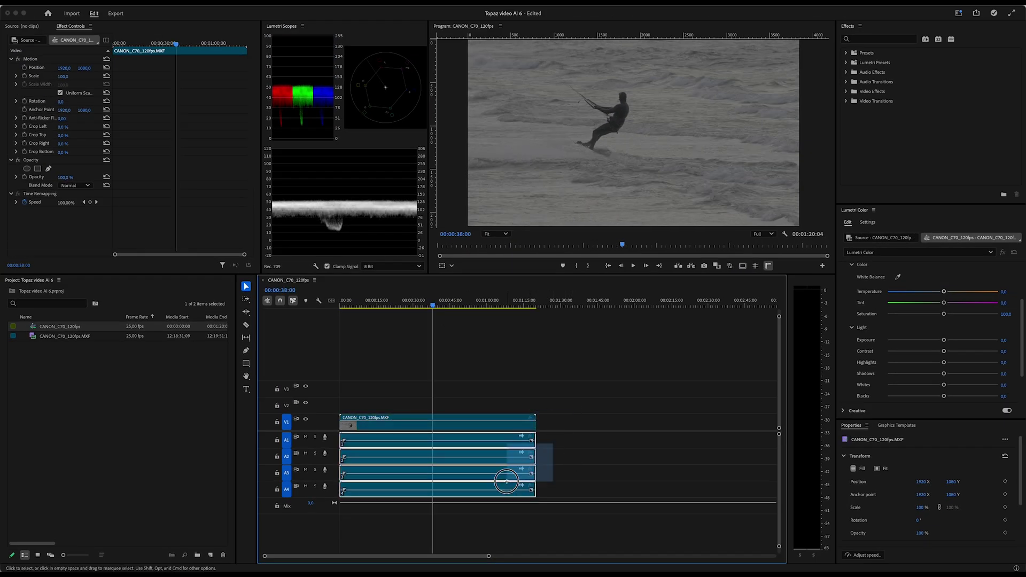
Delete the clip's four audio clips (A1–A4), leaving only the video on V1.
left_click_drag(552, 445, 485, 502)
key("Delete")
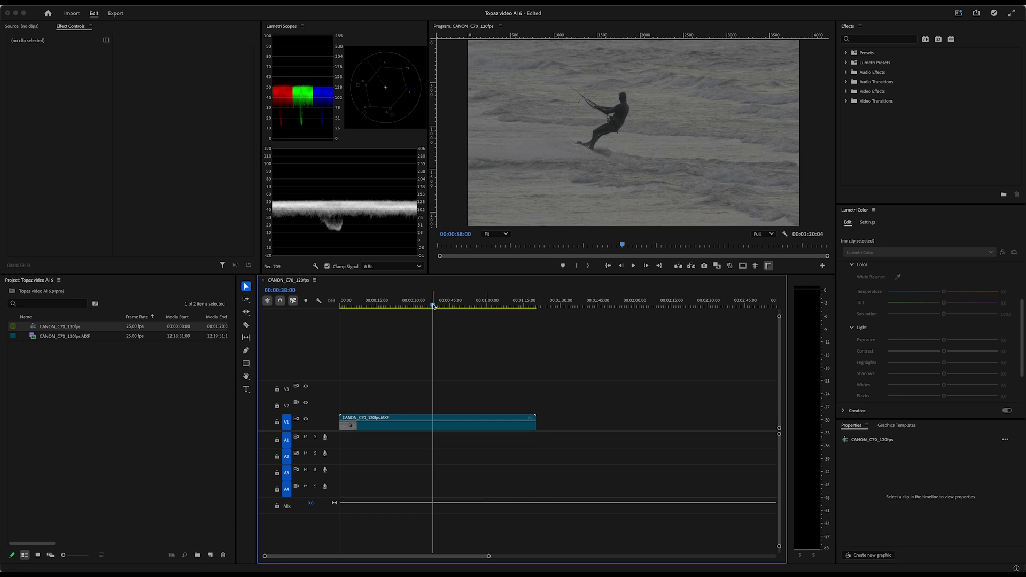
left_click_drag(432, 304, 362, 300)
scroll(929, 332, "up", 3)
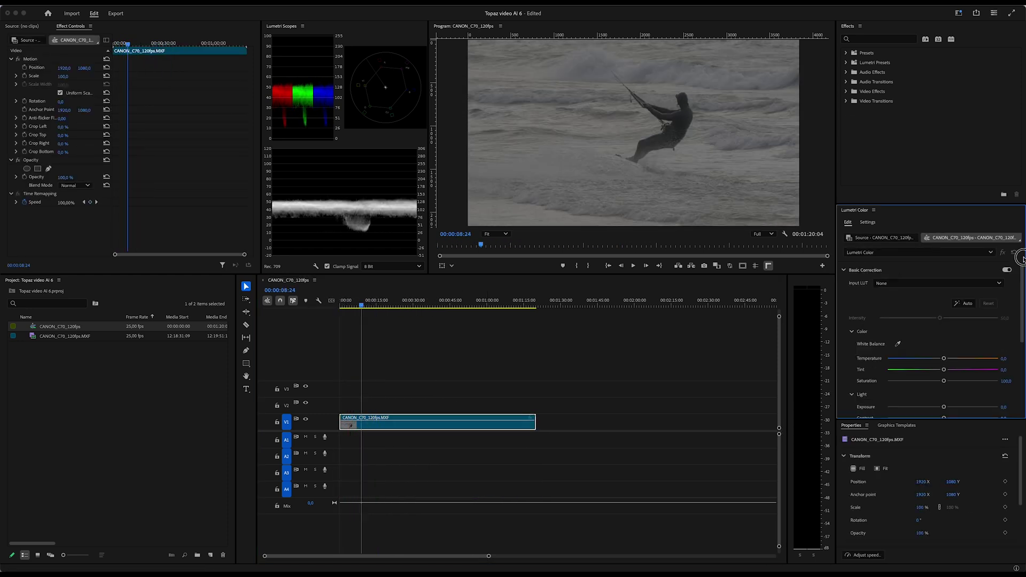
Apply the CinemaGamut CanonLog2-to-BT709 file as the Lumetri Input LUT and preview the look.
left_click(933, 284)
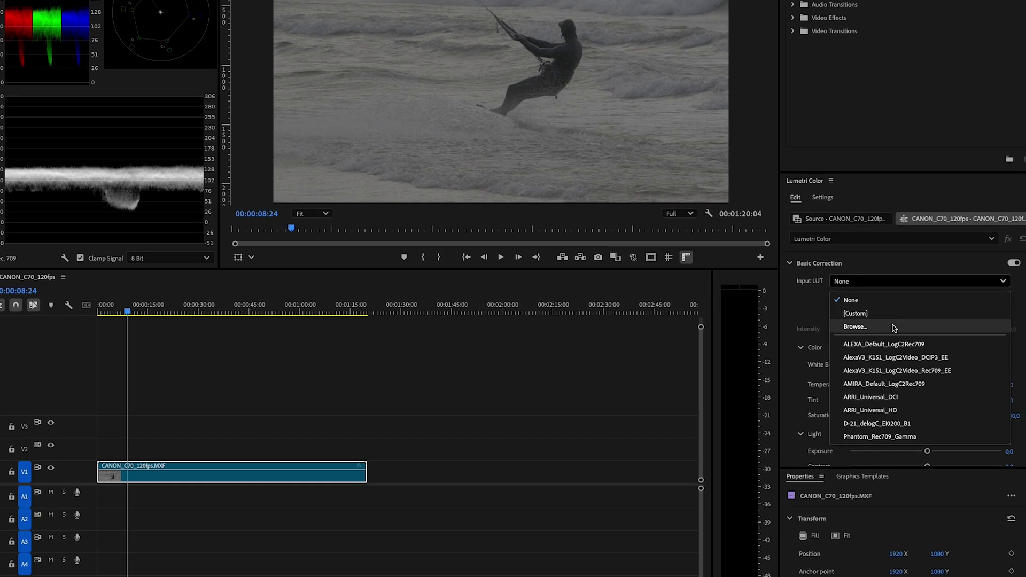
left_click(891, 322)
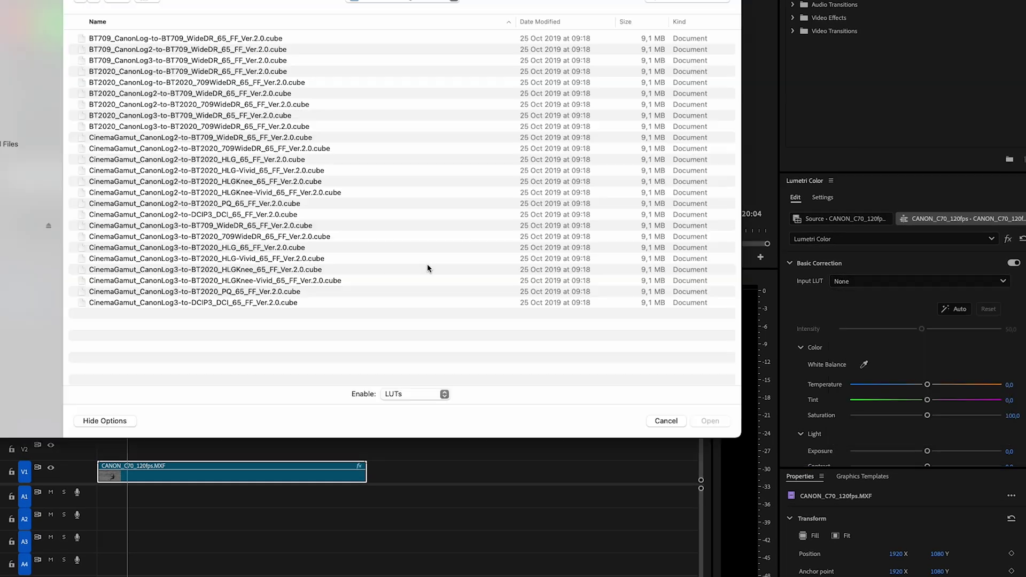
left_click(127, 140)
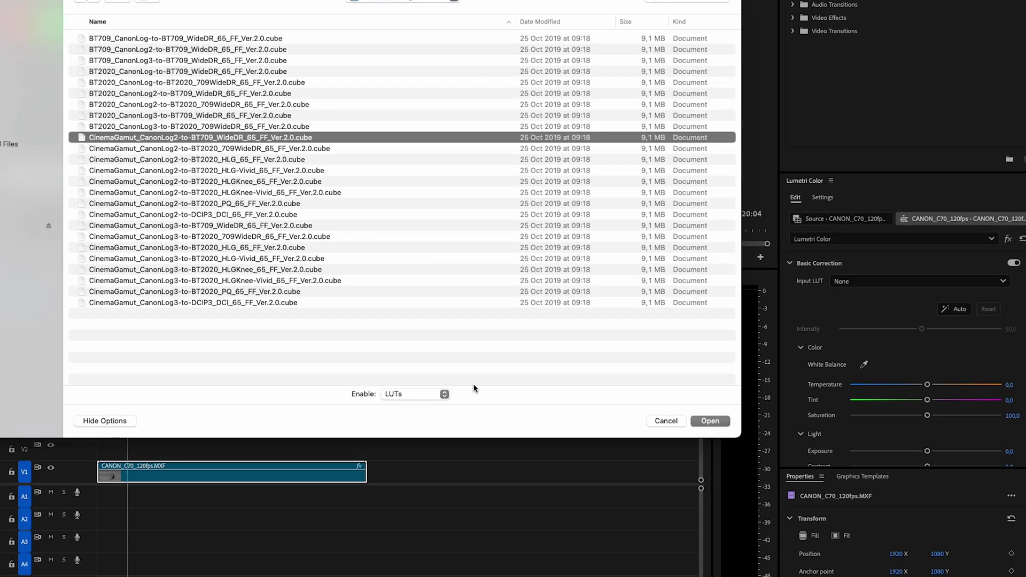
left_click(710, 421)
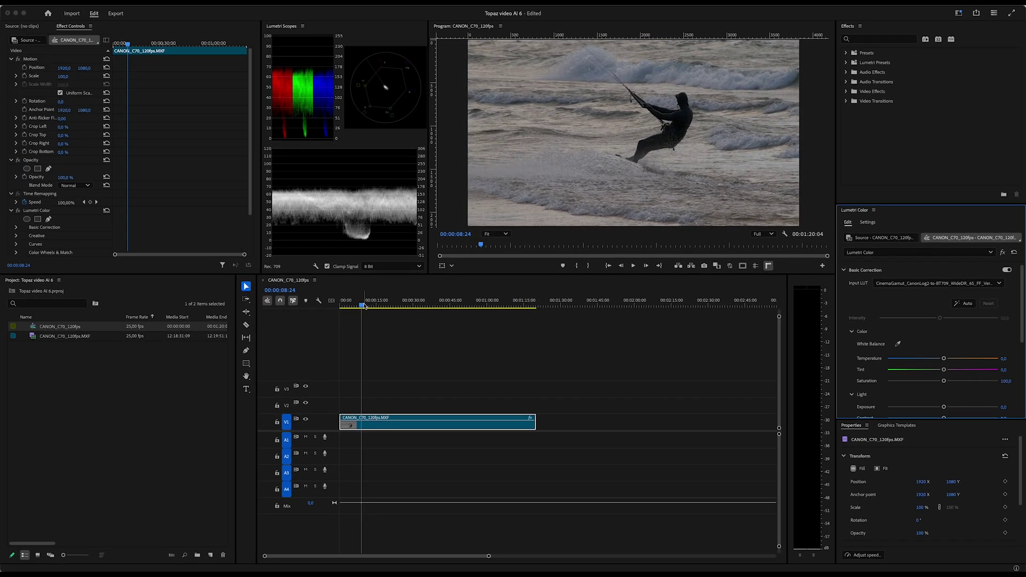
left_click(364, 305)
key("space")
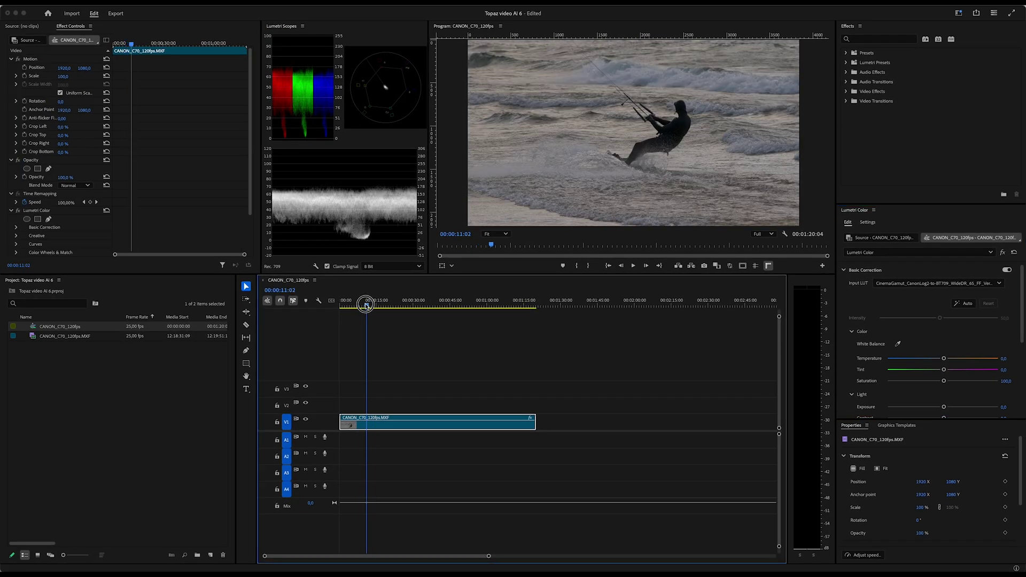
Warm Temperature to 37,2, raise Contrast to 53,1, and trim the clip's start to the playhead.
left_click_drag(945, 358, 964, 358)
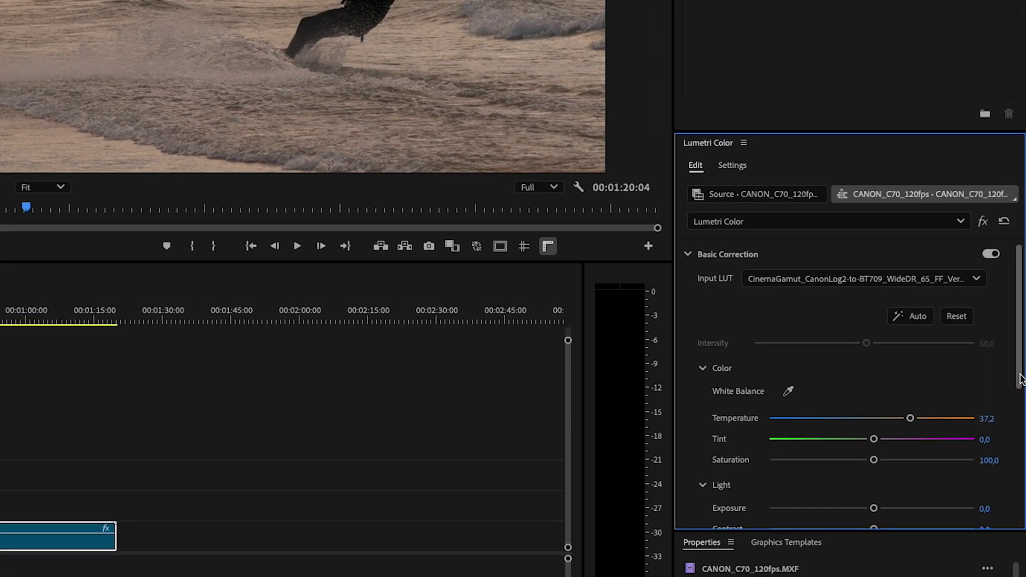
scroll(1019, 380, "down", 3)
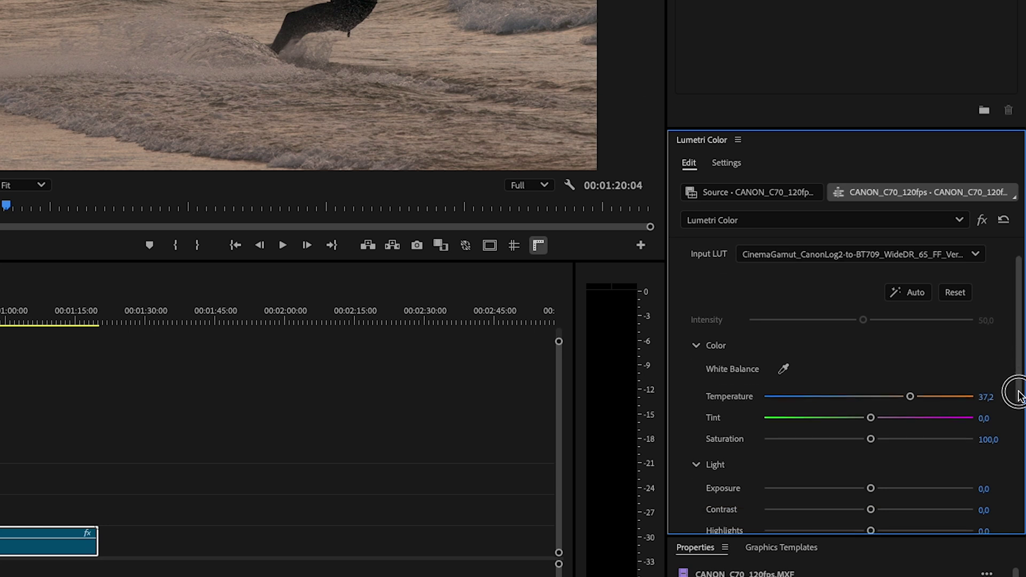
left_click_drag(908, 464, 848, 508)
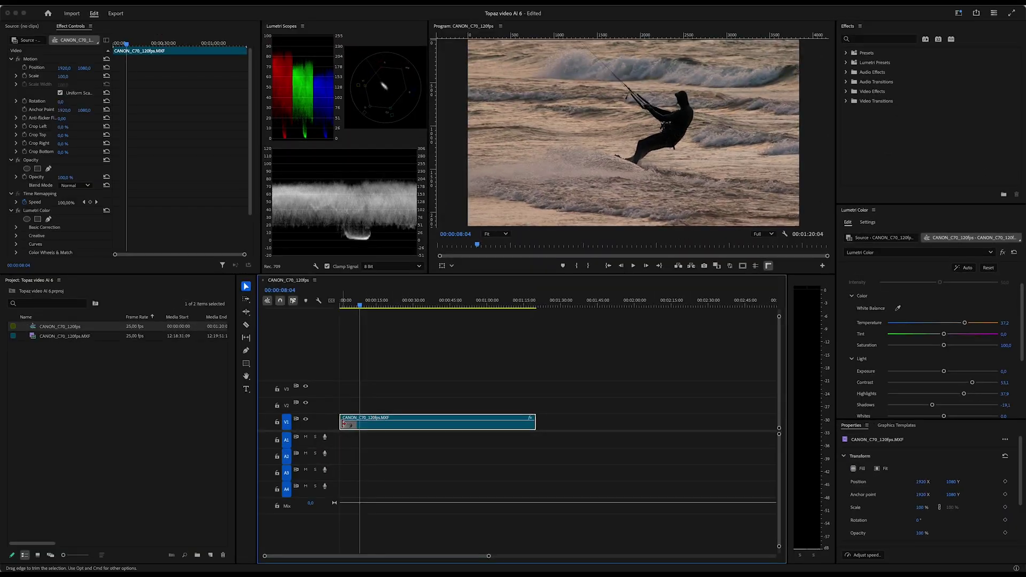
left_click_drag(343, 424, 361, 424)
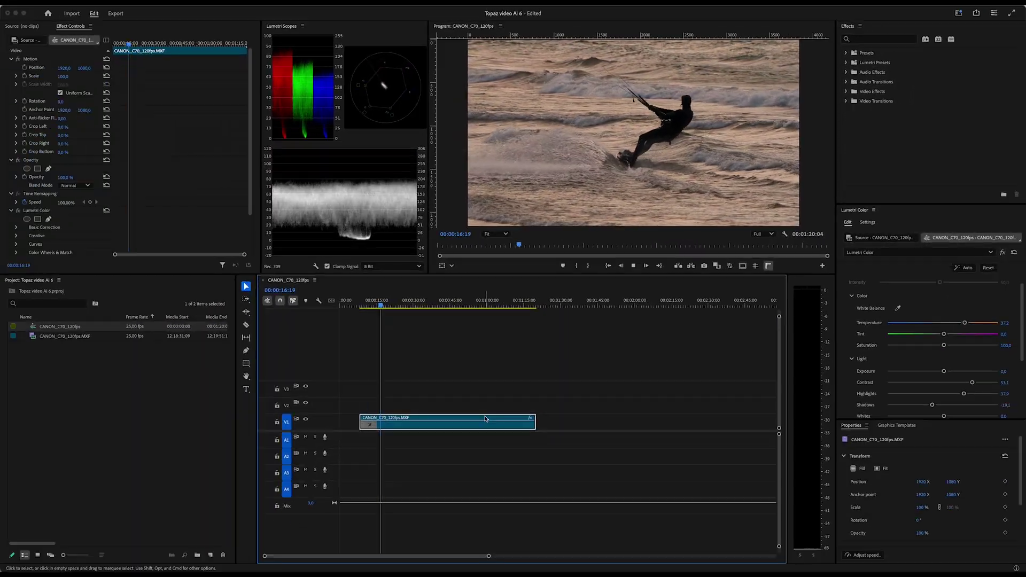
Trim the clip's end back to the playhead and enlarge the V1 track.
left_click_drag(528, 428, 383, 422)
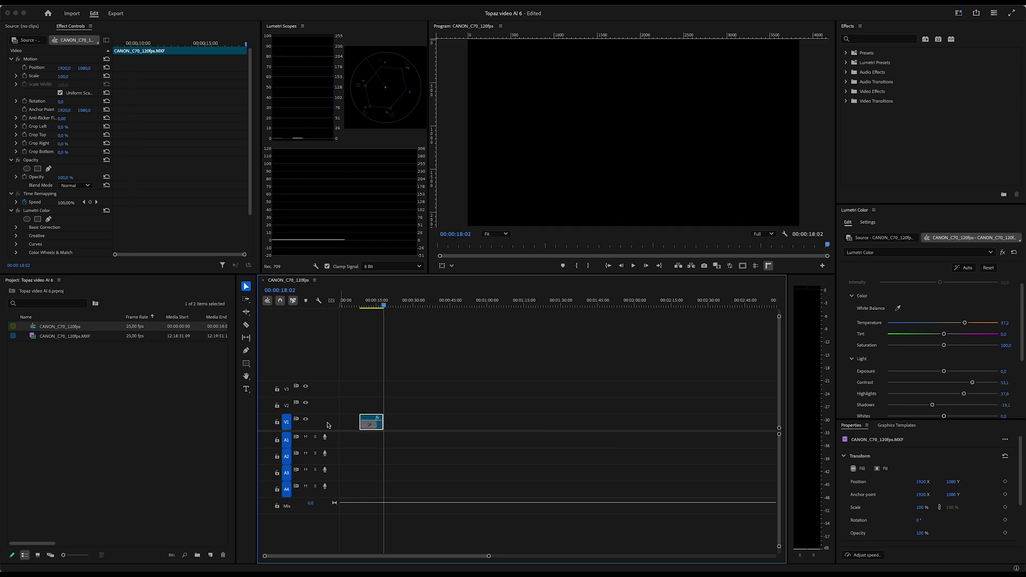
double_click(330, 425)
scroll(353, 408, "up", 5)
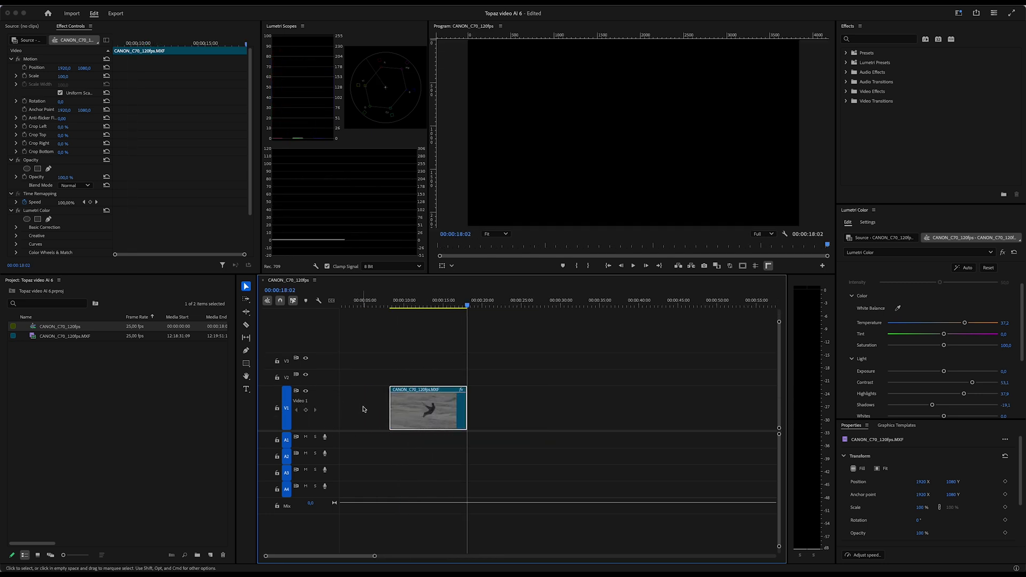
Move the shortened clip to 00:00 at the start of the sequence and preview the kitesurfer frame.
left_click(422, 303)
left_click_drag(422, 303, 417, 303)
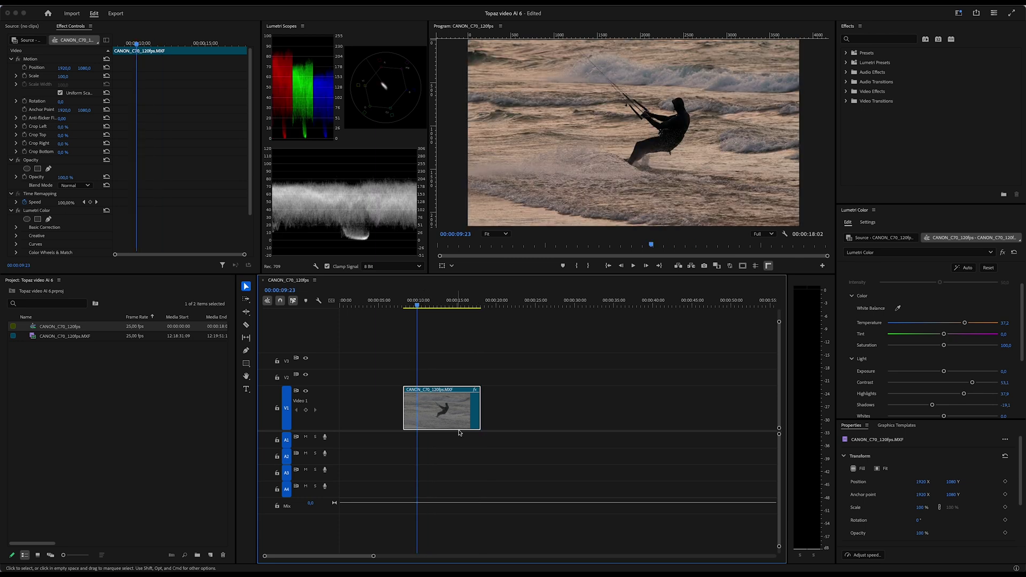
left_click_drag(457, 422, 393, 422)
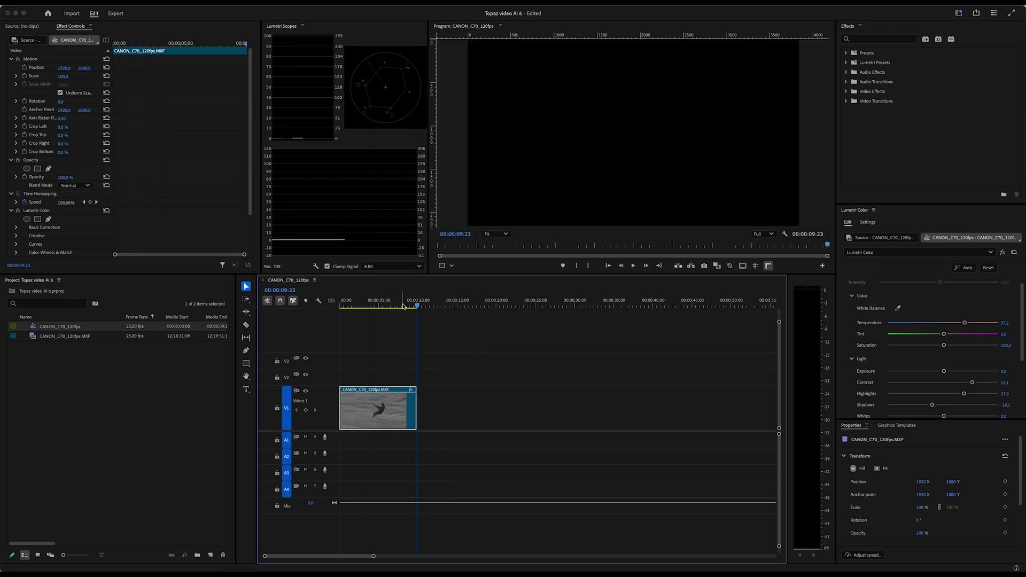
left_click_drag(404, 301, 374, 300)
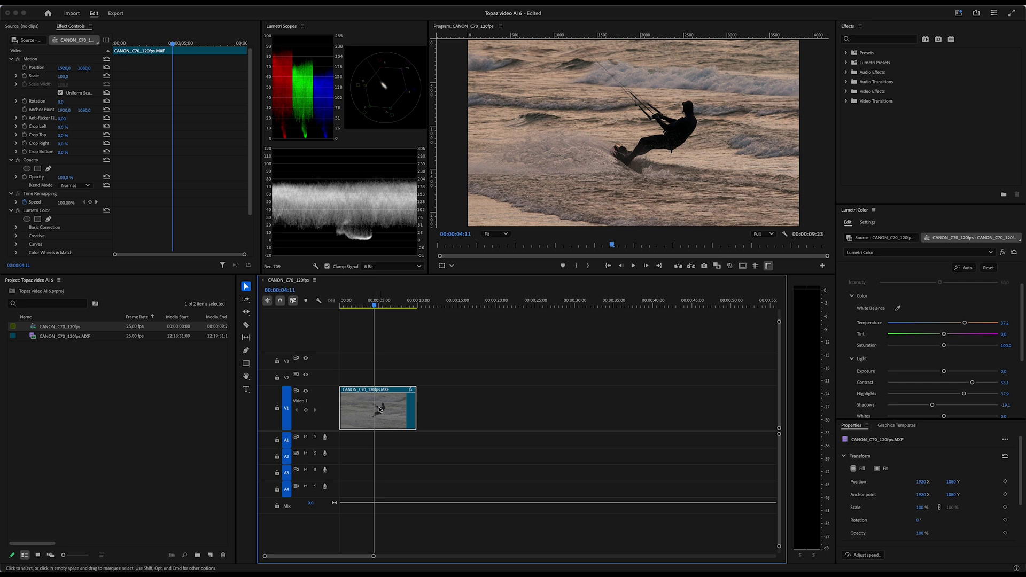
left_click_drag(380, 409, 381, 411)
Set up the export with the Apple ProRes 422 preset and audio turned off.
key("super+m")
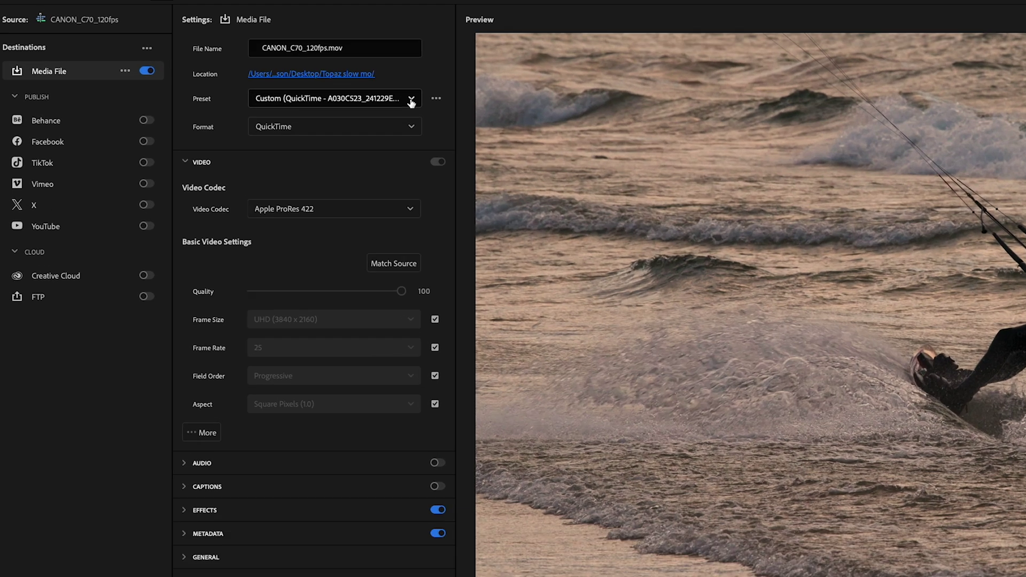
left_click(286, 86)
left_click(486, 421)
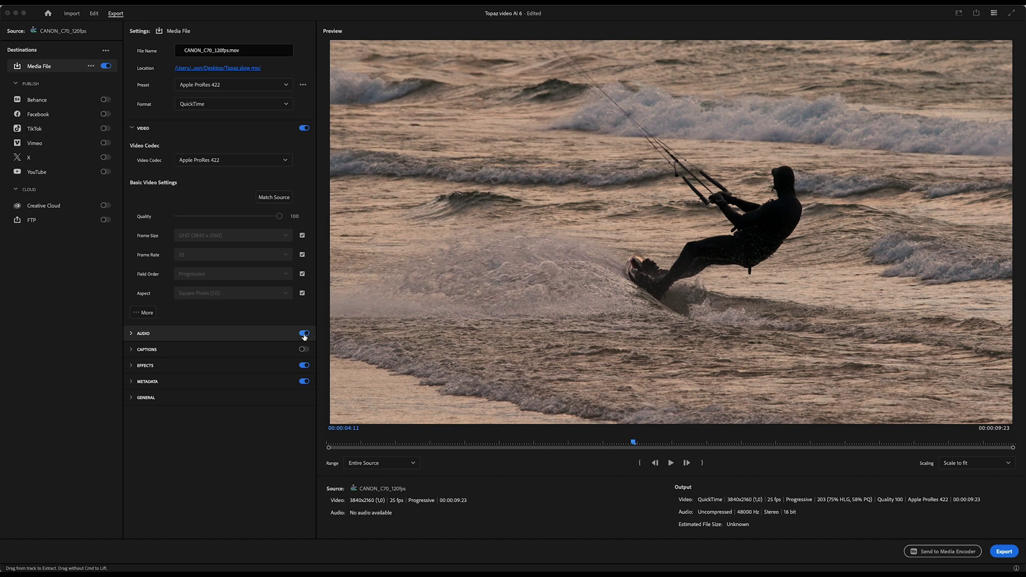
left_click(302, 333)
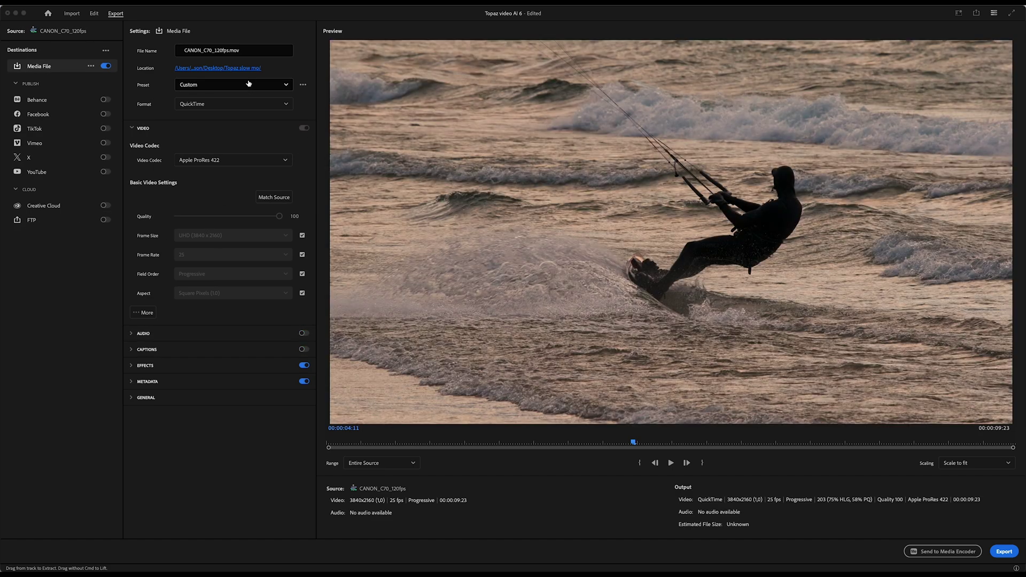
Name the output file CANON_C70_120fps_FPR_SLOWMO.mov and run the export.
left_click(248, 69)
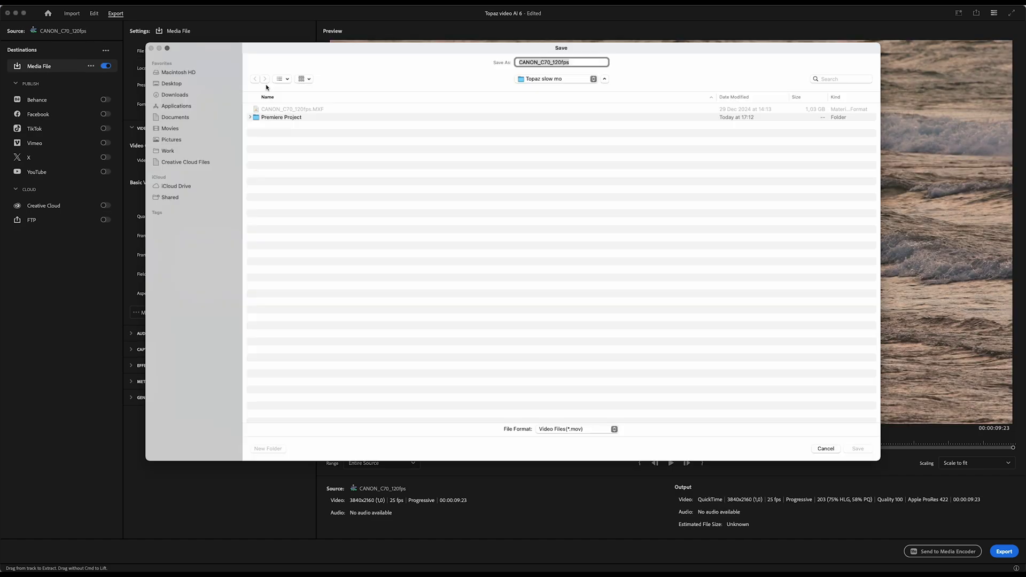
key("Return")
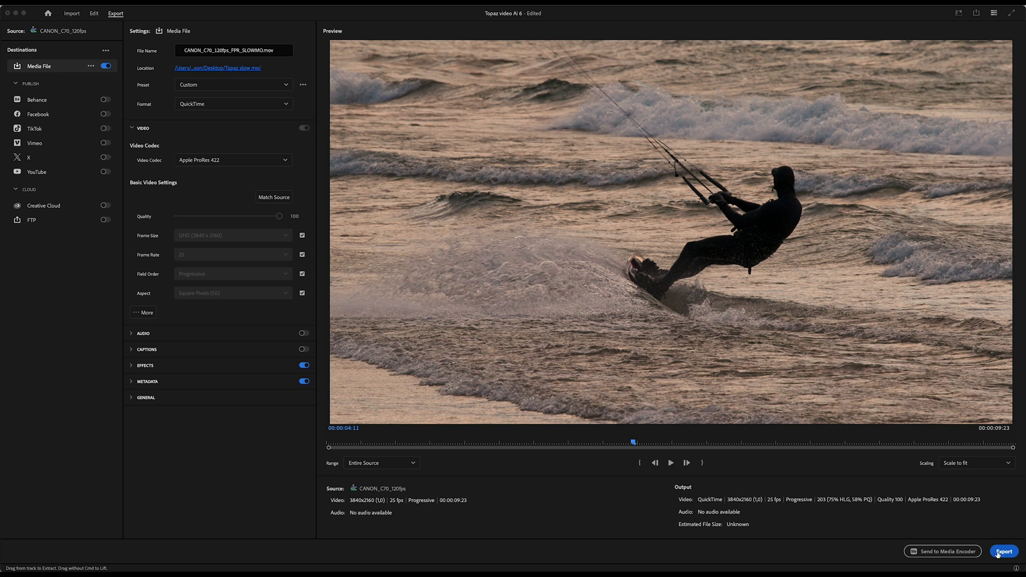
left_click(1001, 552)
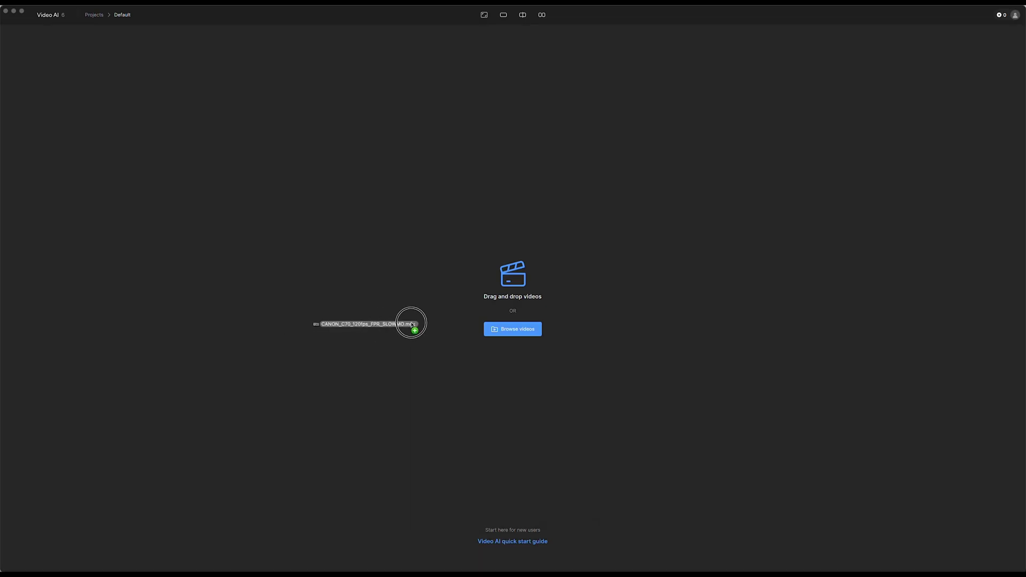
Load the exported clip into Topaz Video AI and set frame interpolation to 4x slow motion with Aion.
left_click_drag(412, 323, 579, 290)
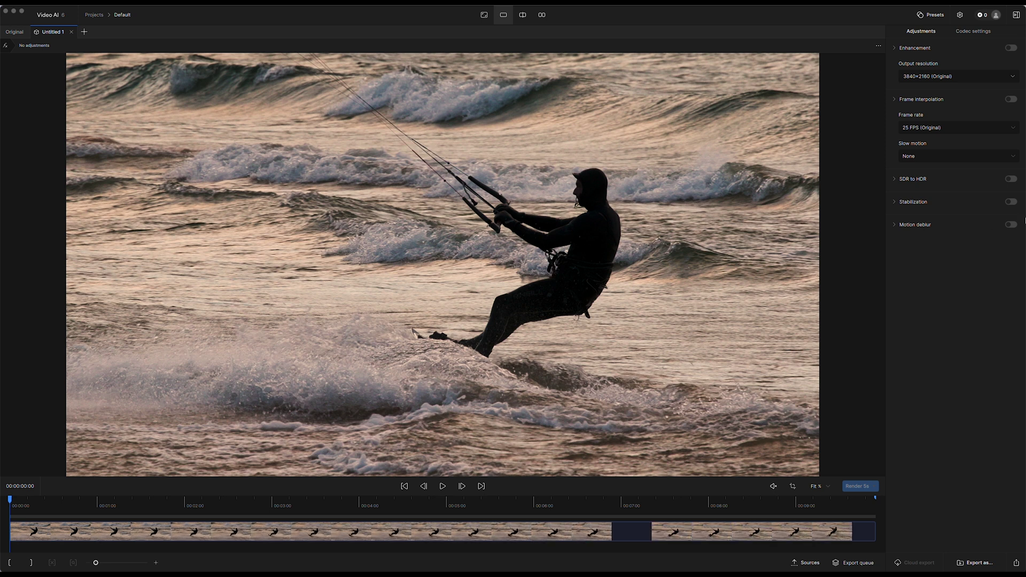
left_click(1010, 99)
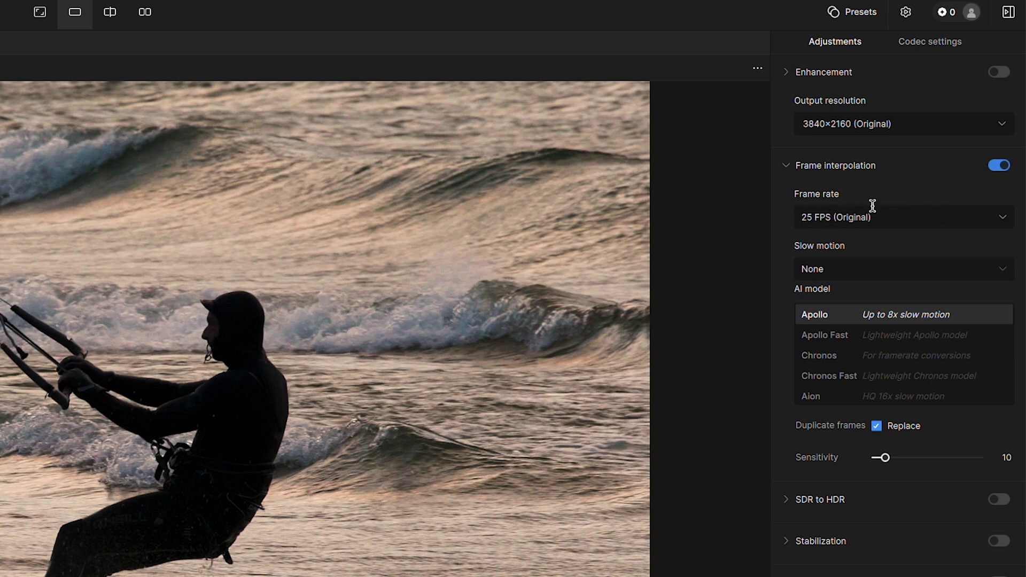
left_click(998, 269)
left_click(819, 370)
left_click(831, 398)
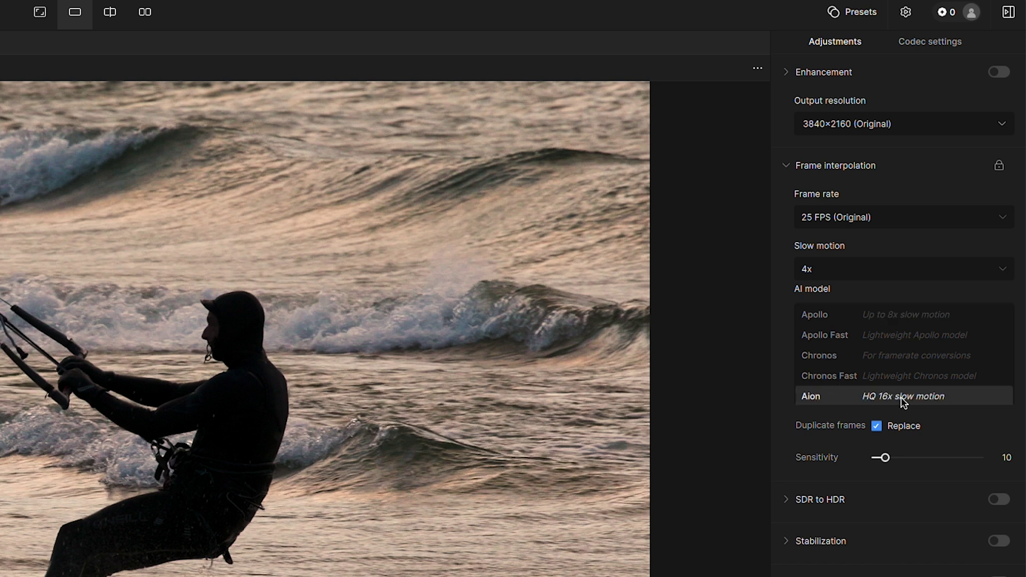
Set the output codec to ProRes with the 422 Std profile.
left_click(929, 43)
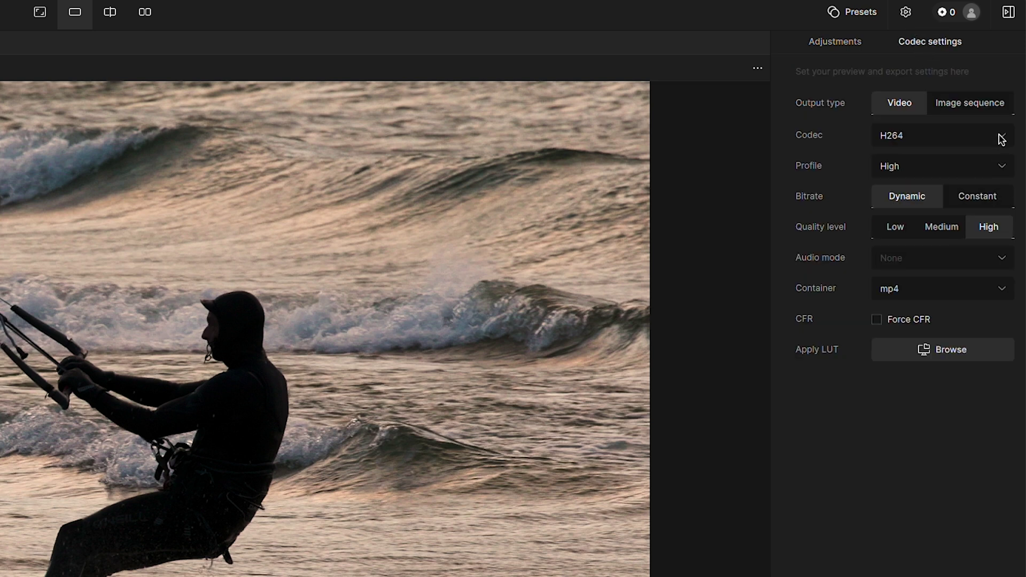
left_click(1000, 136)
left_click(961, 162)
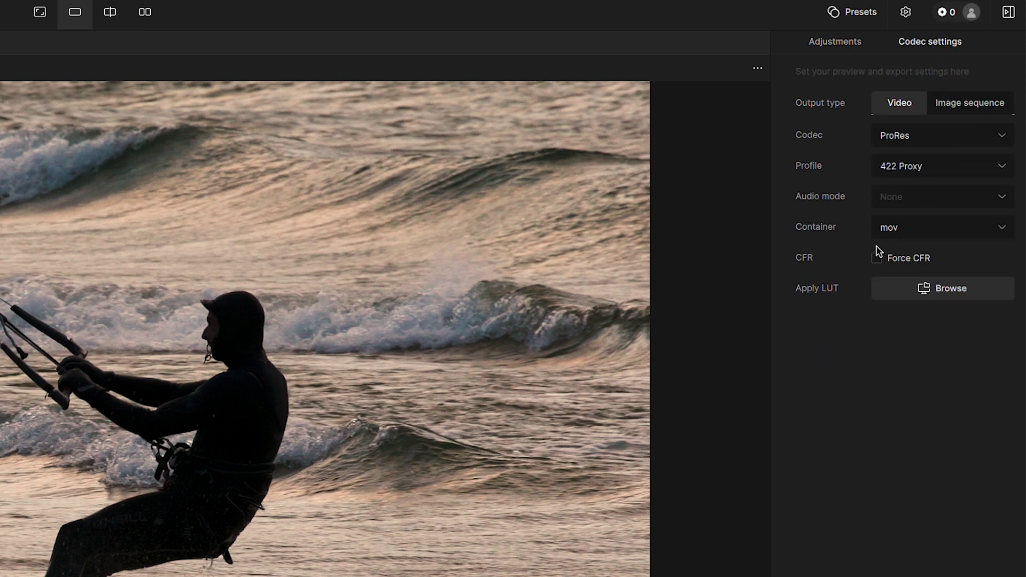
mouse_move(956, 193)
left_click(997, 166)
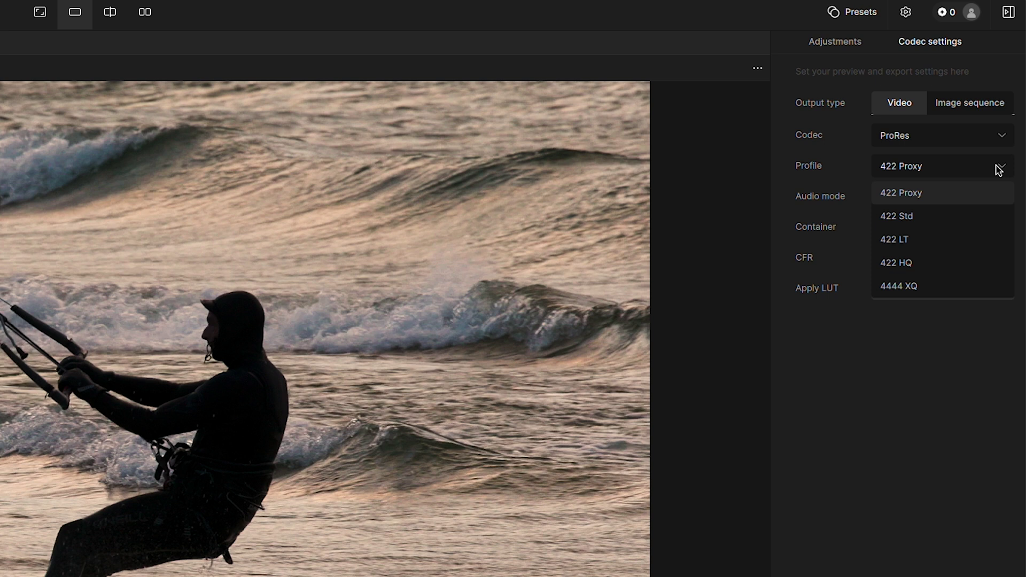
left_click(934, 215)
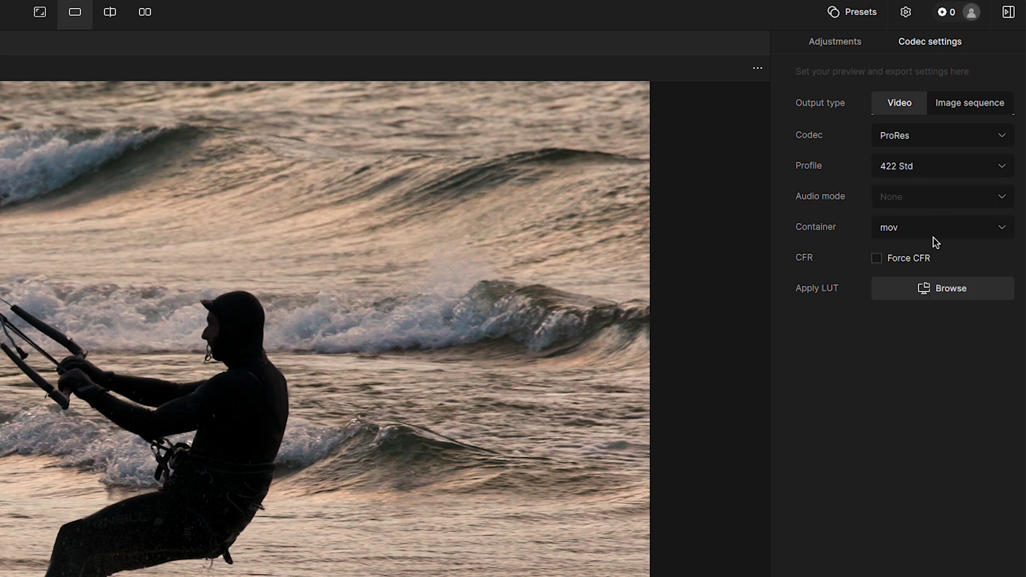
left_click(855, 47)
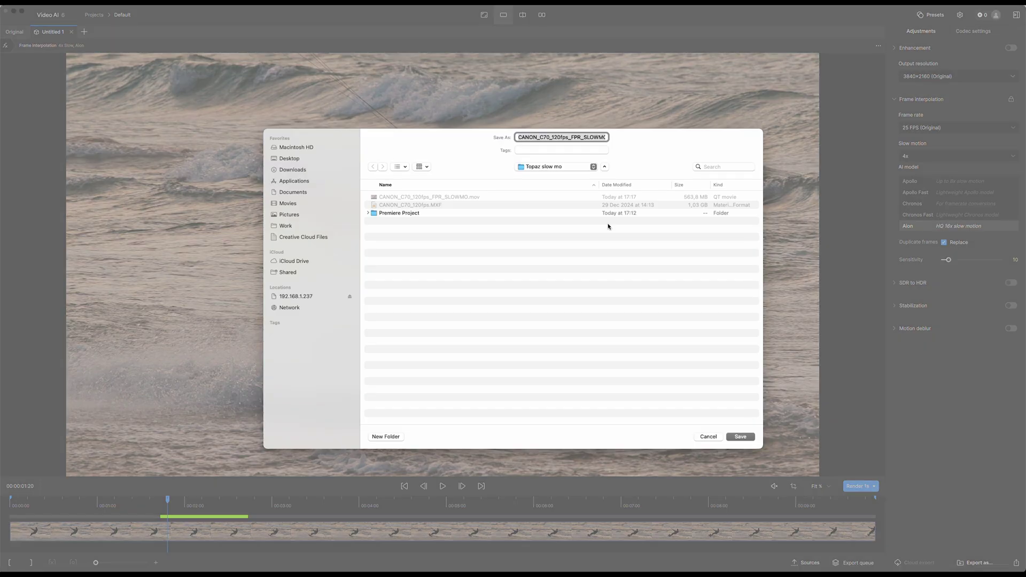
Name the output CANON_C70_120fps_FPR_SLOWMO_1_aion1.mov, save it to the export queue, and check the queue.
left_click(602, 137)
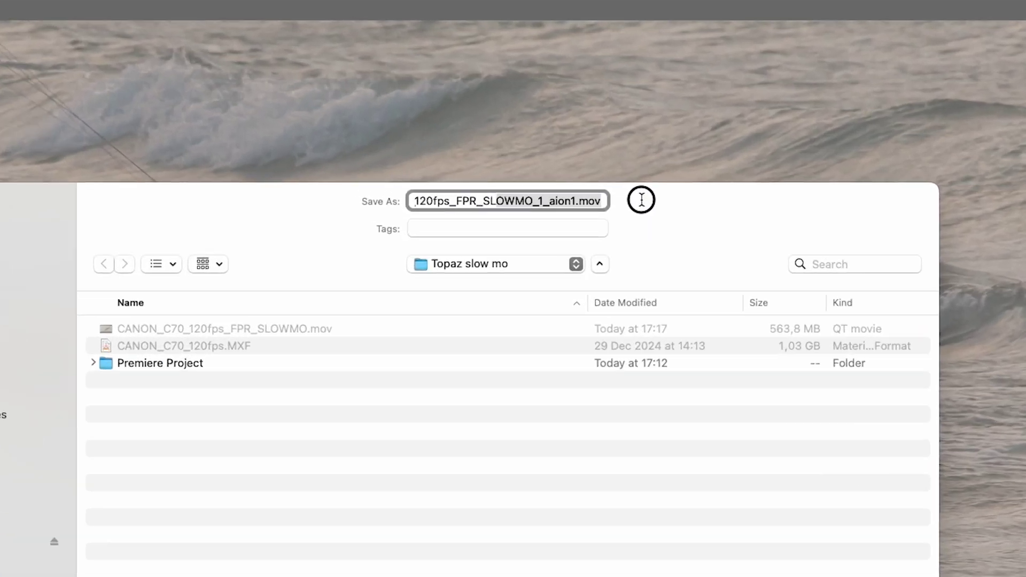
left_click_drag(606, 137, 571, 136)
left_click(510, 235)
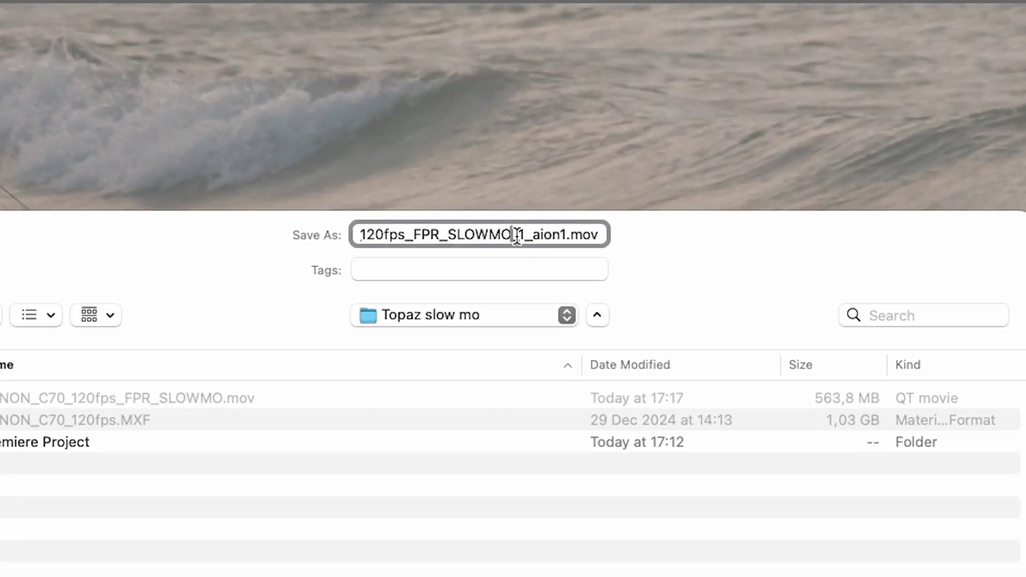
left_click(539, 235)
left_click_drag(570, 234, 524, 234)
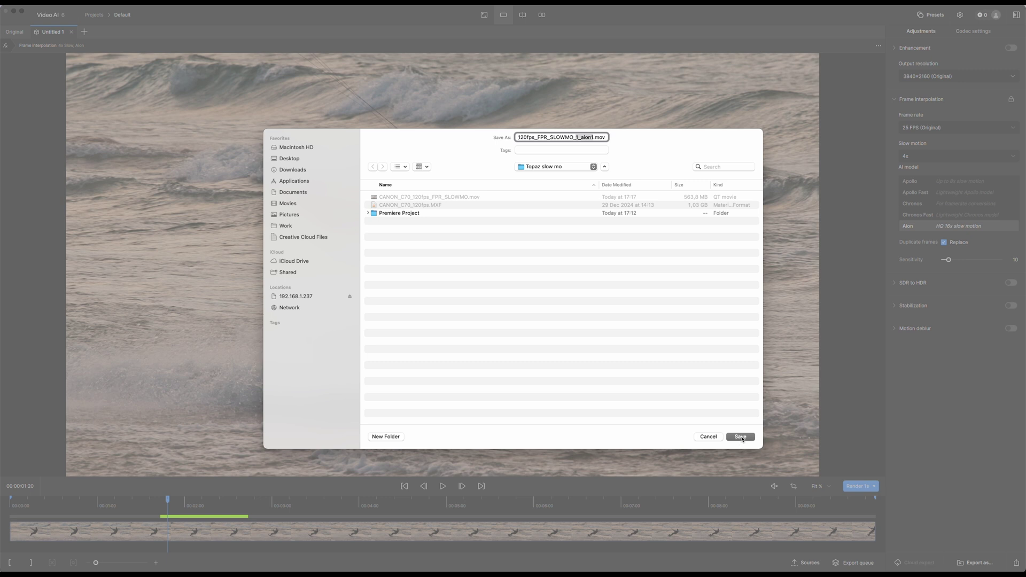
left_click(741, 437)
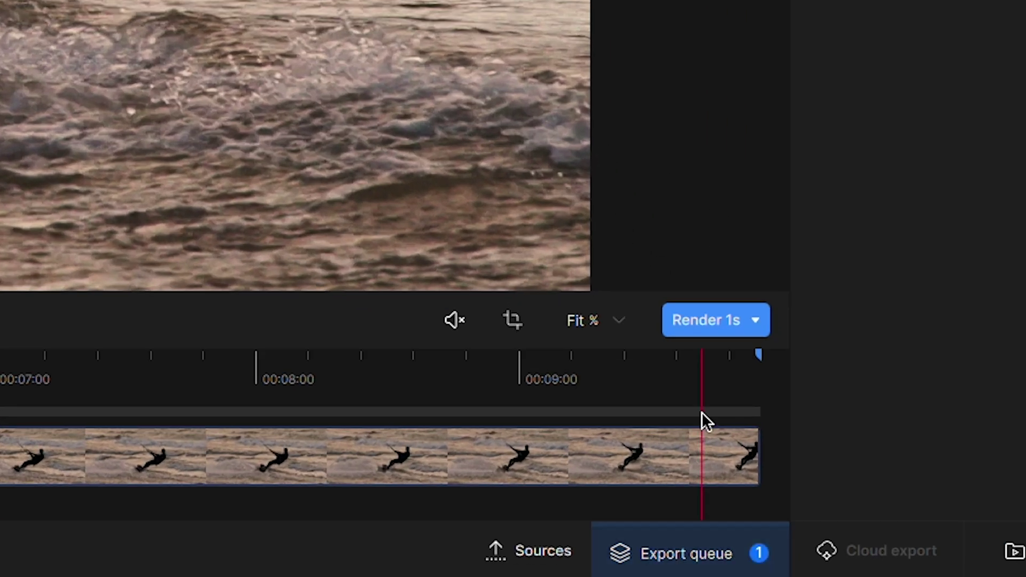
left_click(694, 557)
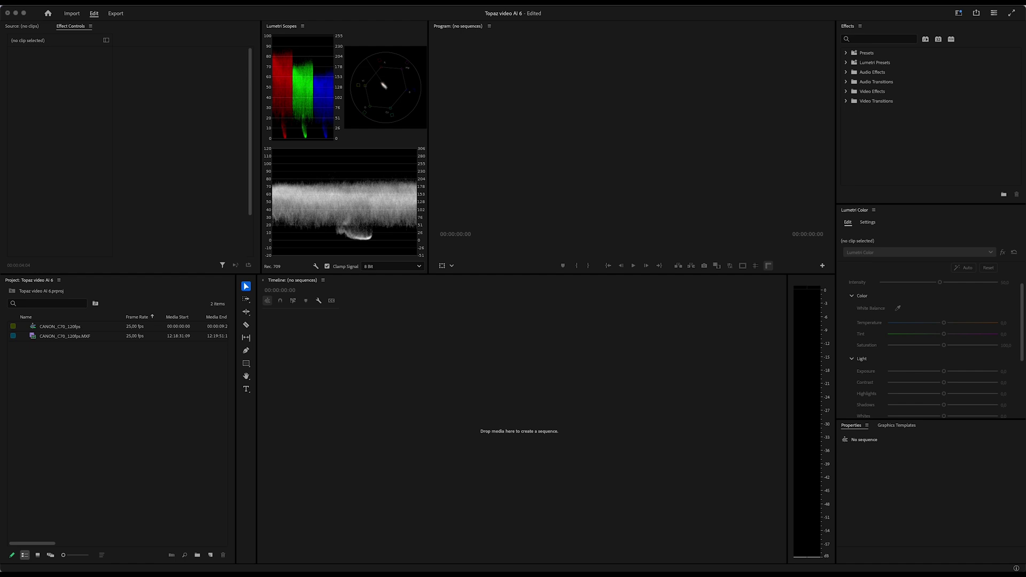
Import CANON_C70_120fps_FPR_SLOWMO_1_aion1.mov, build a new sequence from it, and enlarge the V1 track.
left_click_drag(86, 566, 127, 408)
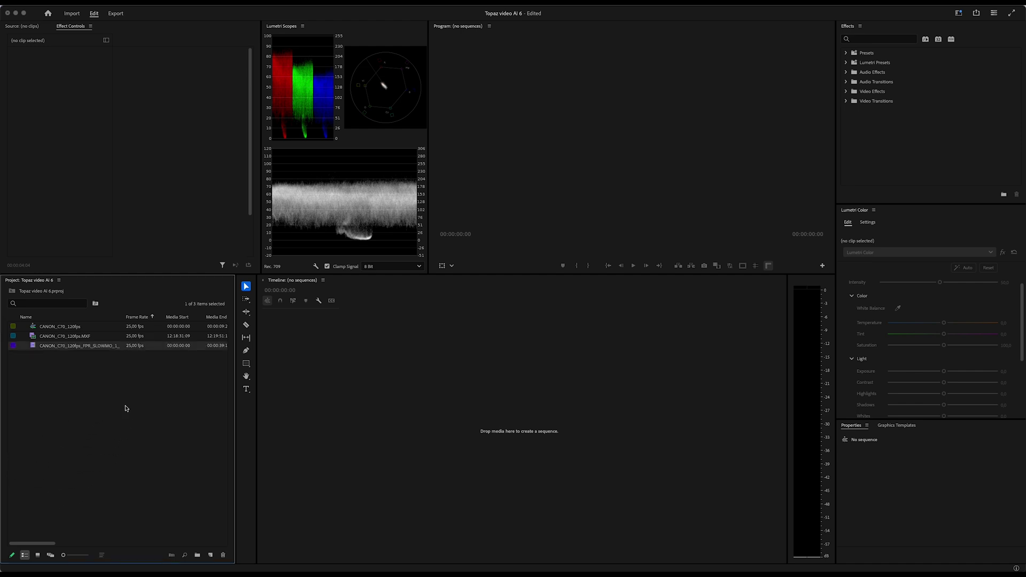
left_click_drag(84, 348, 338, 369)
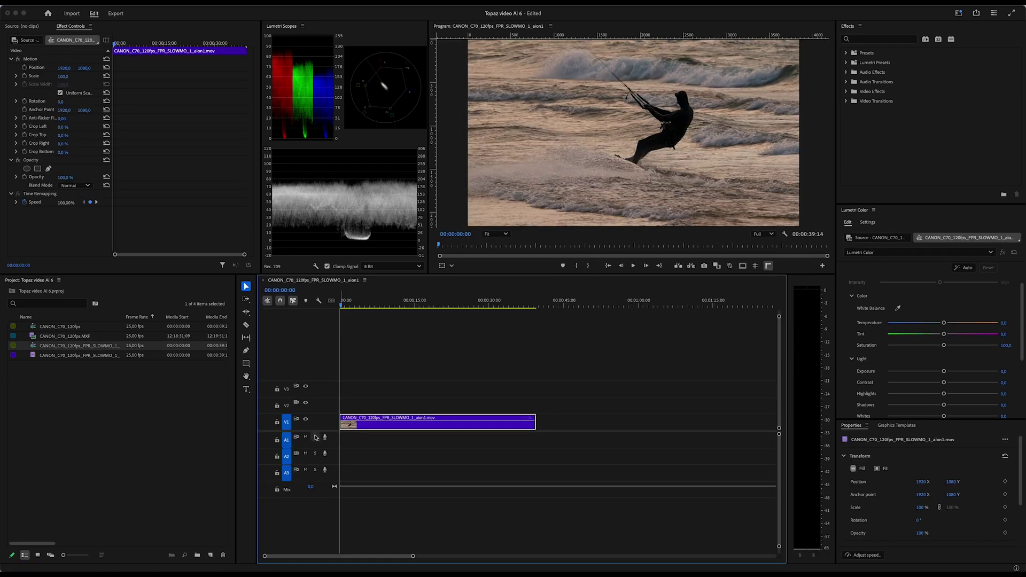
double_click(329, 422)
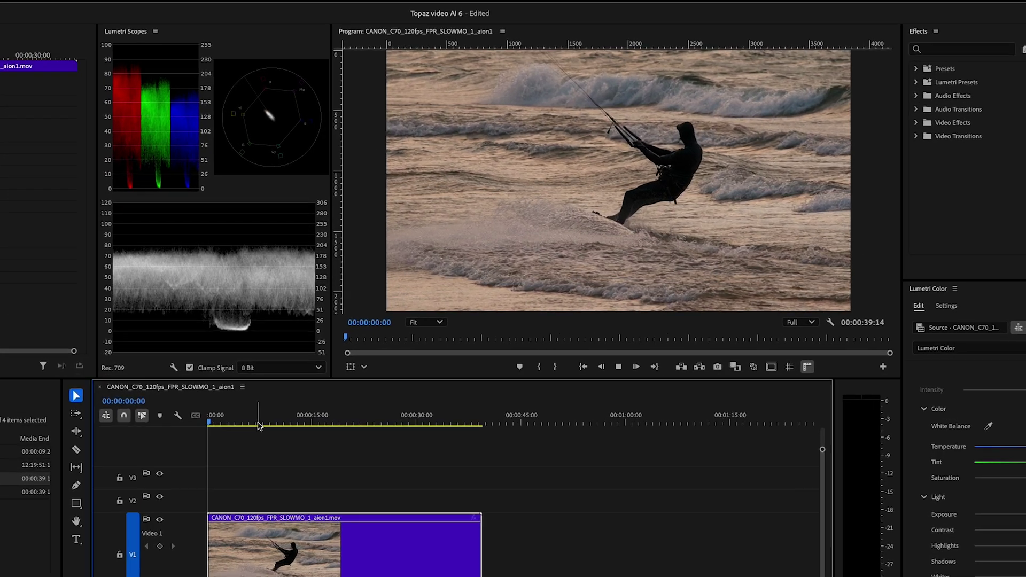
Play the slowed clip, then view it at 100% Program monitor zoom panned to the splash.
key("space")
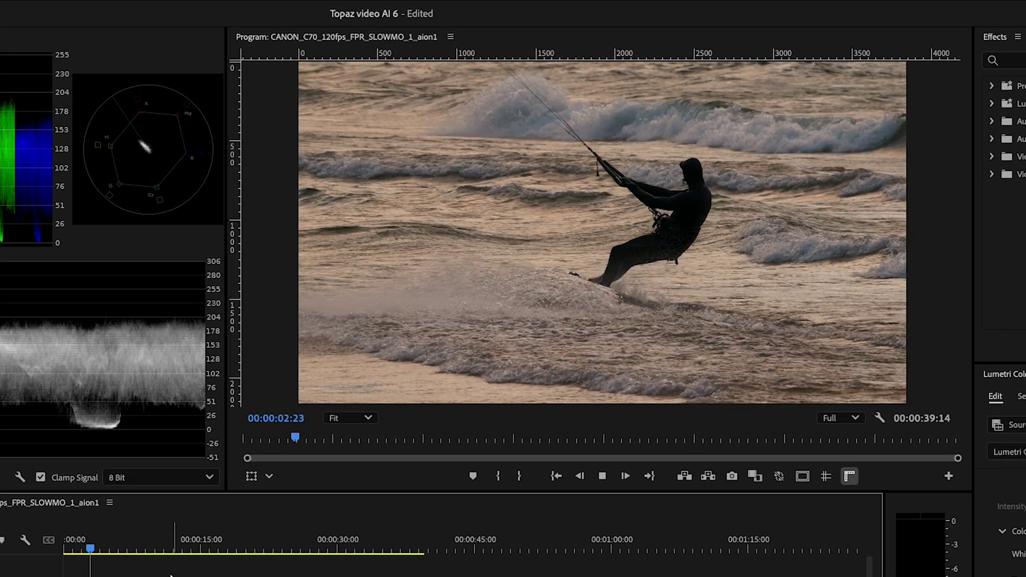
key("space")
left_click(367, 419)
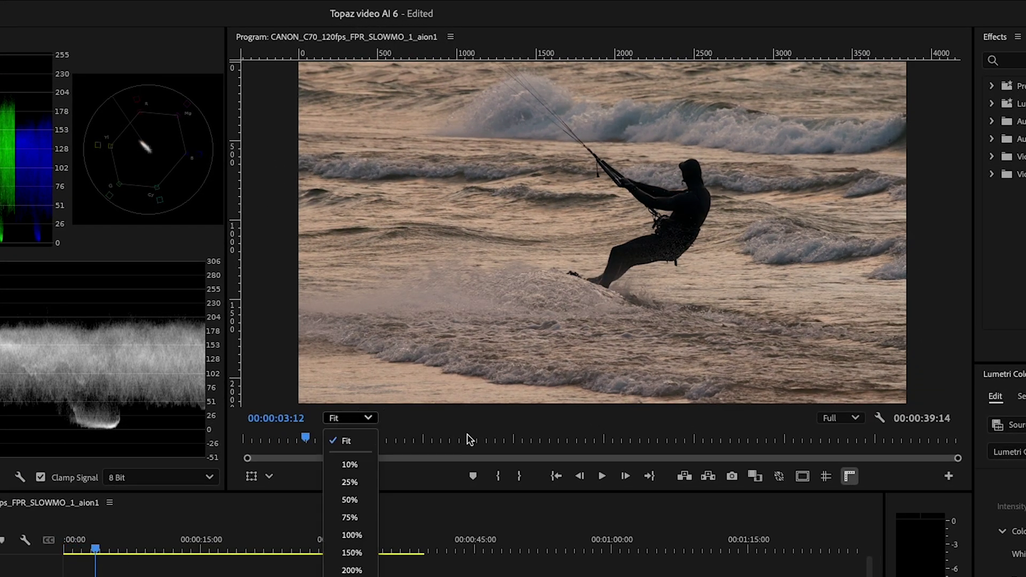
left_click(354, 535)
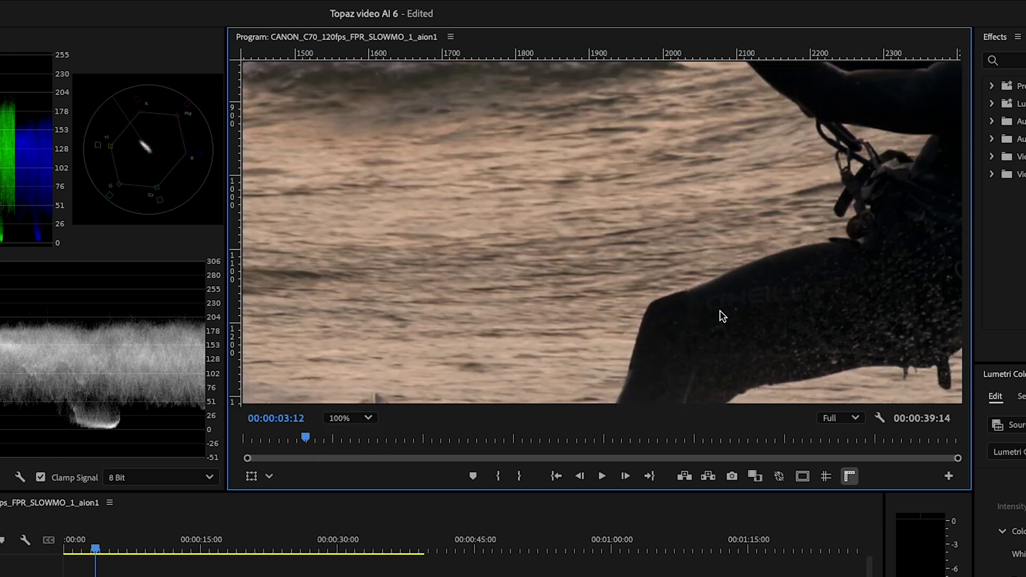
scroll(634, 288, "down", 10)
scroll(634, 288, "left", 4)
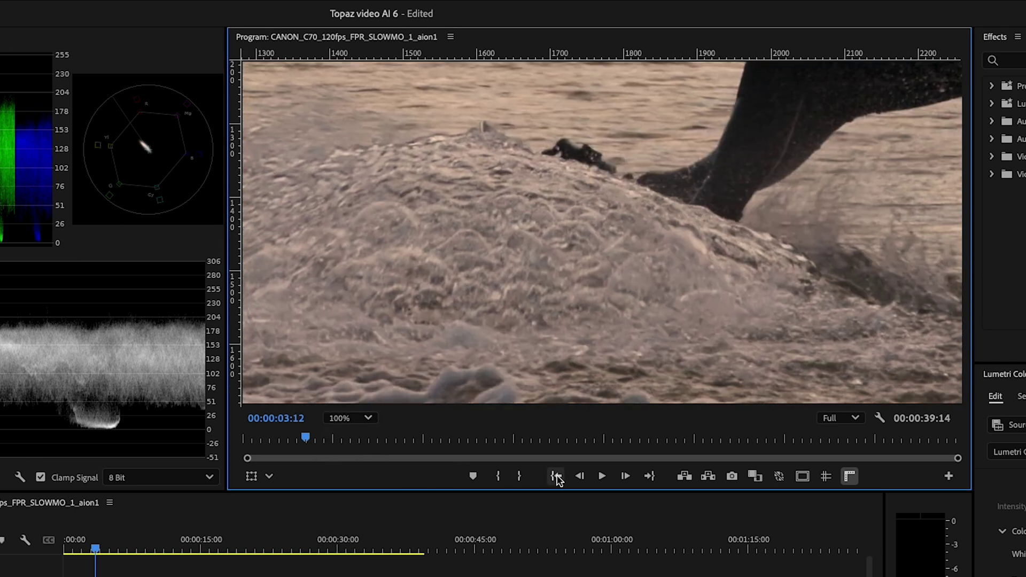
left_click(602, 476)
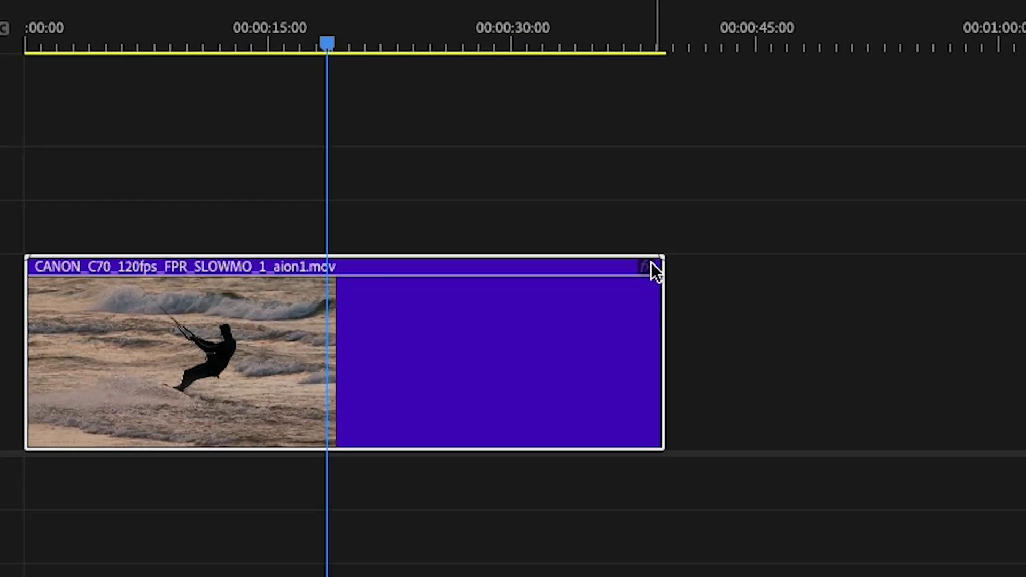
Display the clip's speed keyframe line on the timeline.
left_click(530, 373)
mouse_move(750, 364)
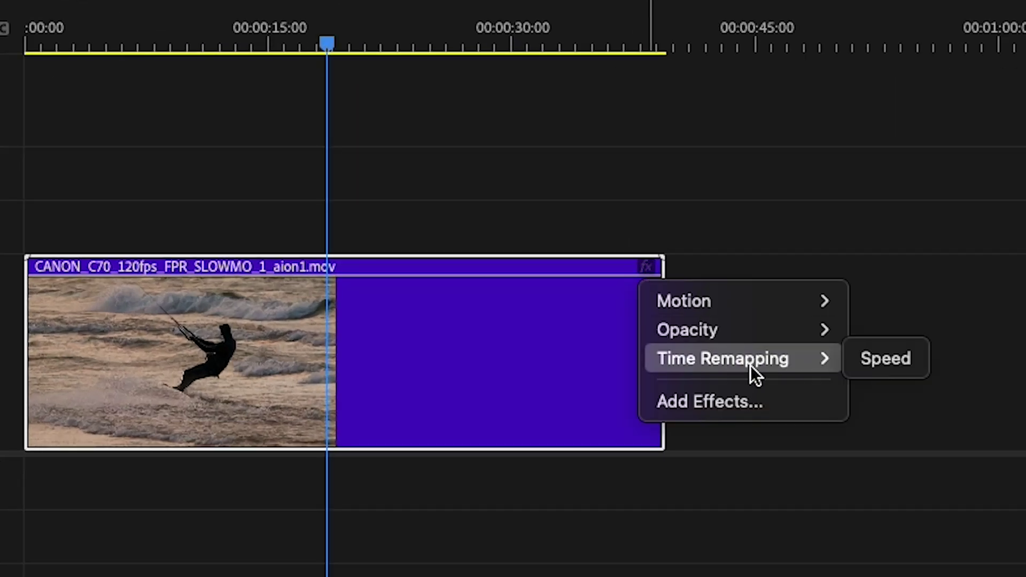
left_click(884, 367)
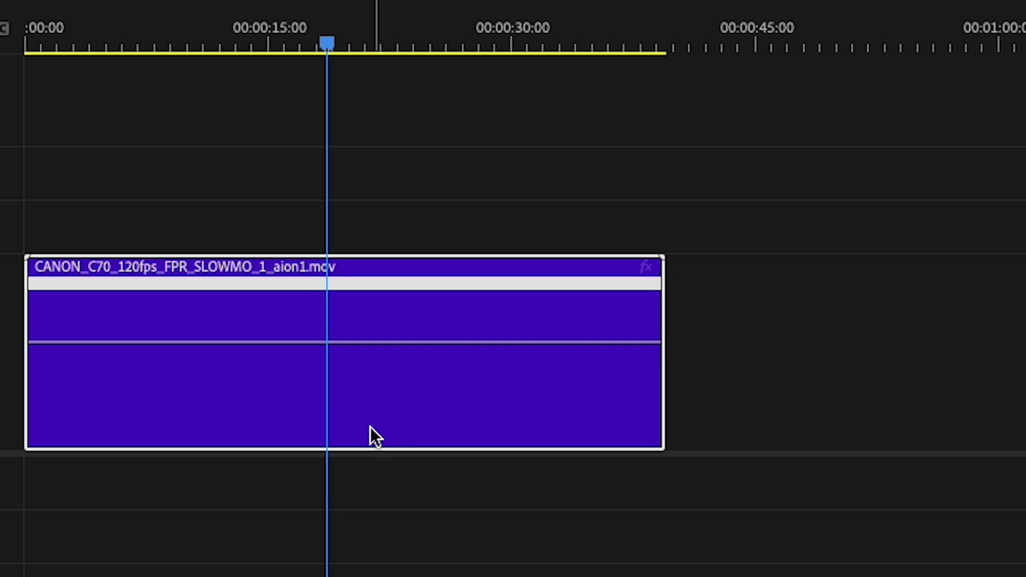
Add a speed keyframe at the playhead and raise the section before it to 440%.
left_click(327, 343, "ctrl")
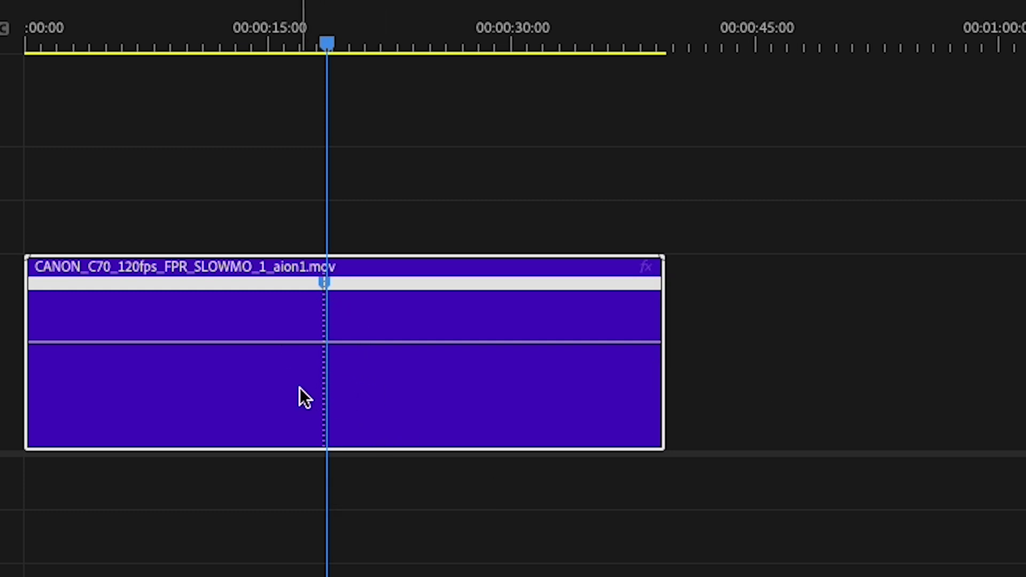
left_click(117, 336)
left_click_drag(116, 335, 116, 31)
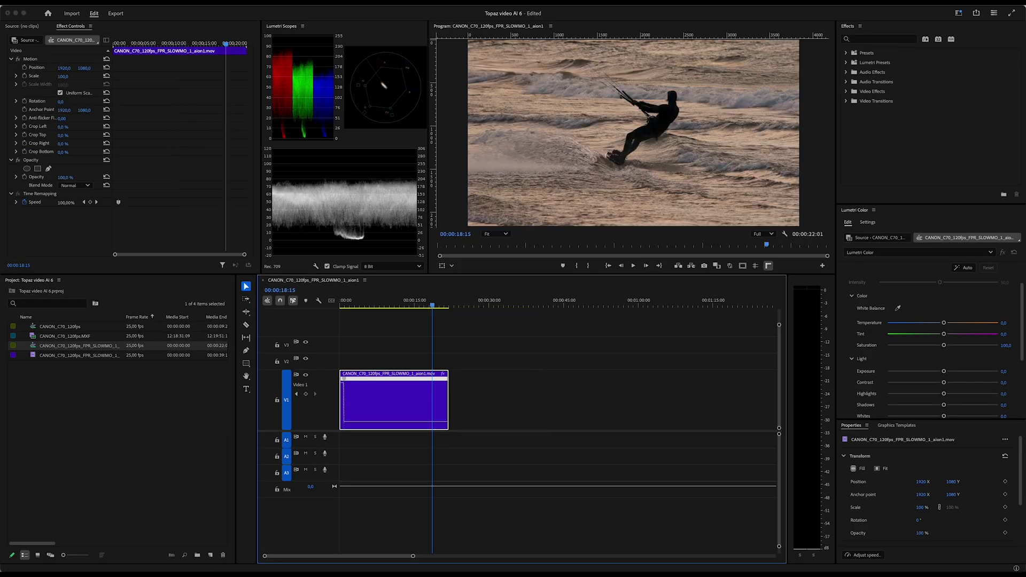
Play the sequence from the start to review the abrupt speed change.
scroll(385, 406, "up", 5, "alt")
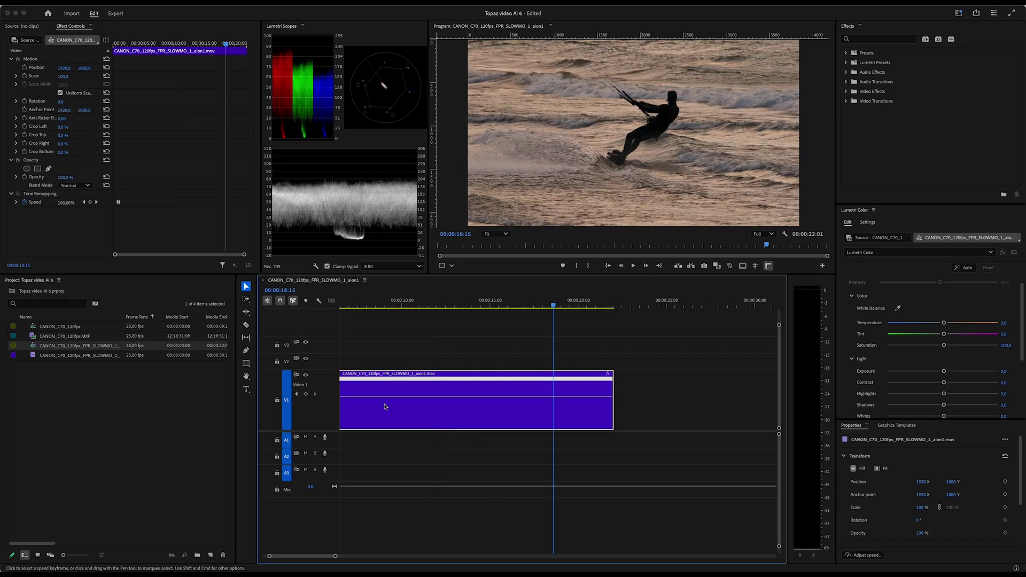
left_click(346, 304)
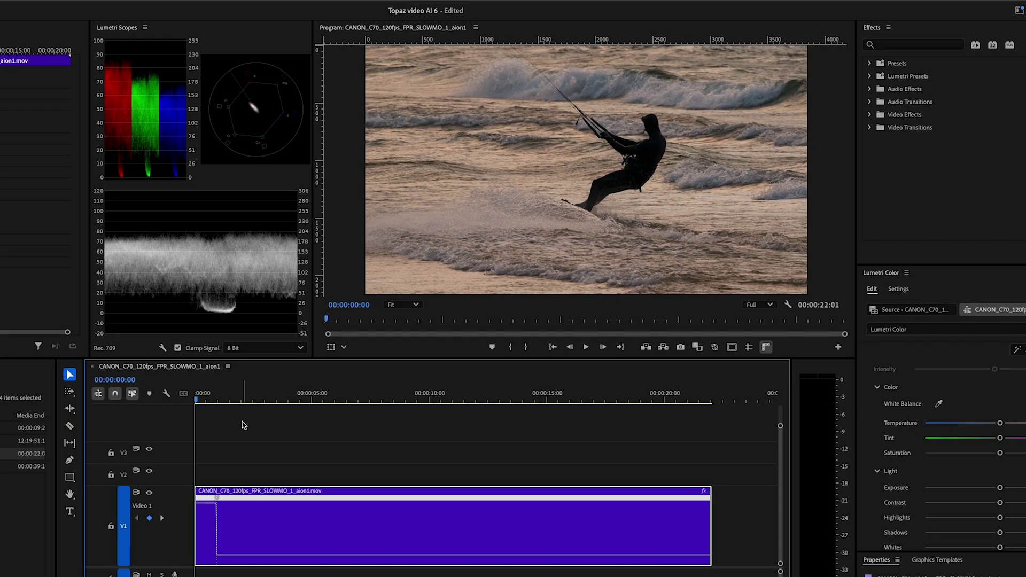
key("space")
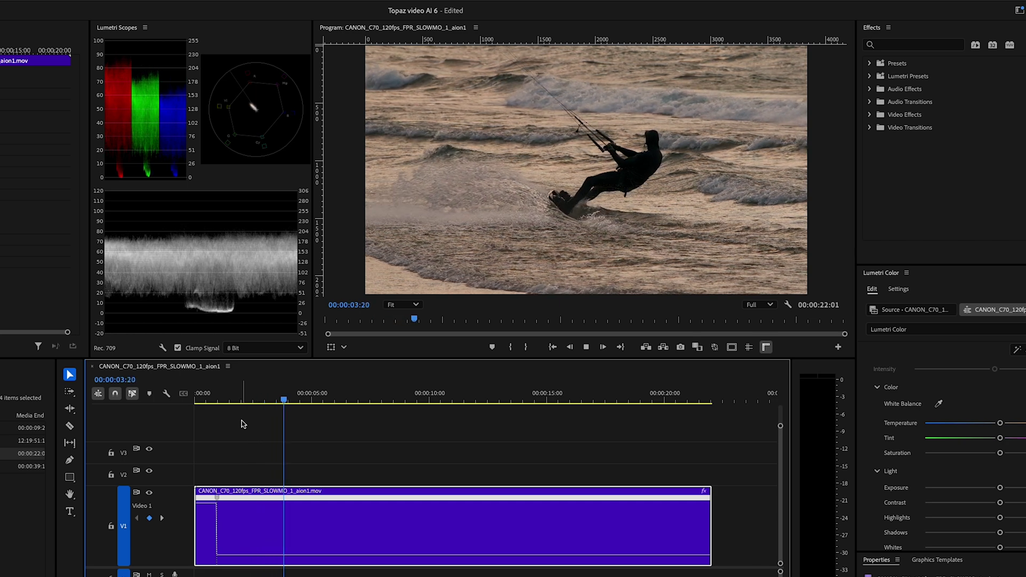
left_click(201, 398)
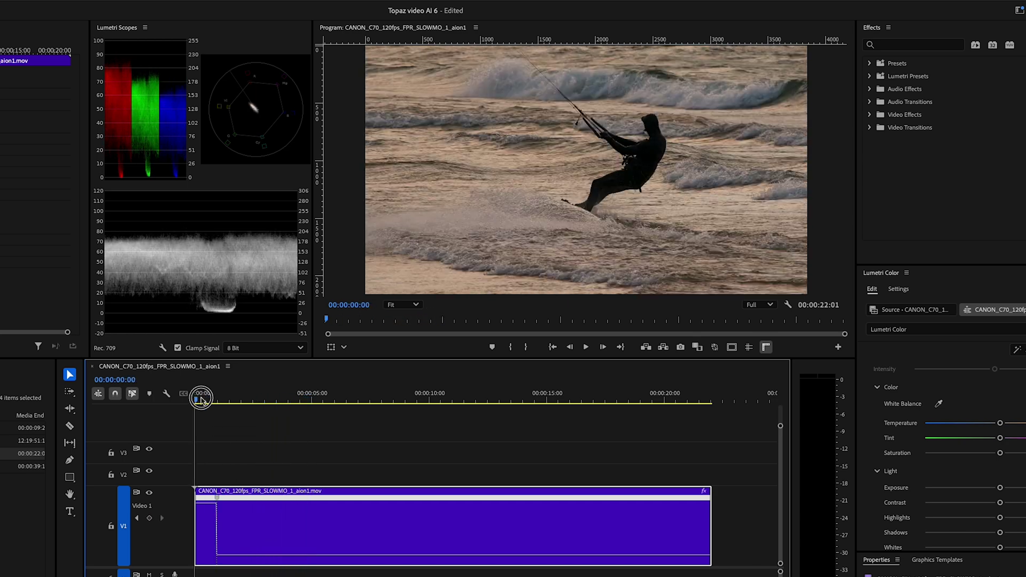
mouse_move(202, 398)
left_mouse_down()
mouse_move(222, 398)
mouse_move(208, 398)
left_mouse_up()
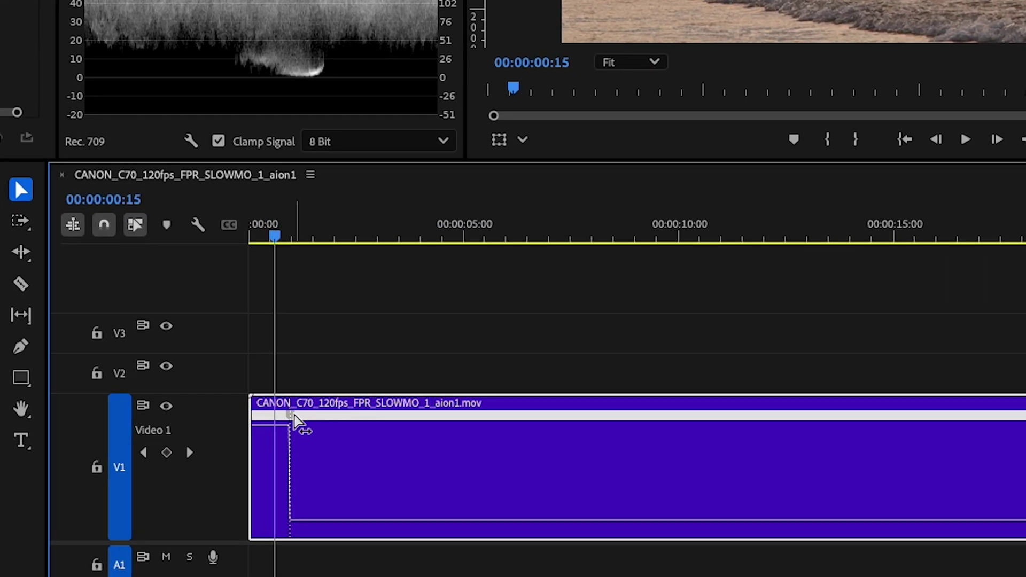
Split the speed keyframe into a two-second ramp, curve it into an S-curve, and play it back.
left_click_drag(282, 436, 344, 419)
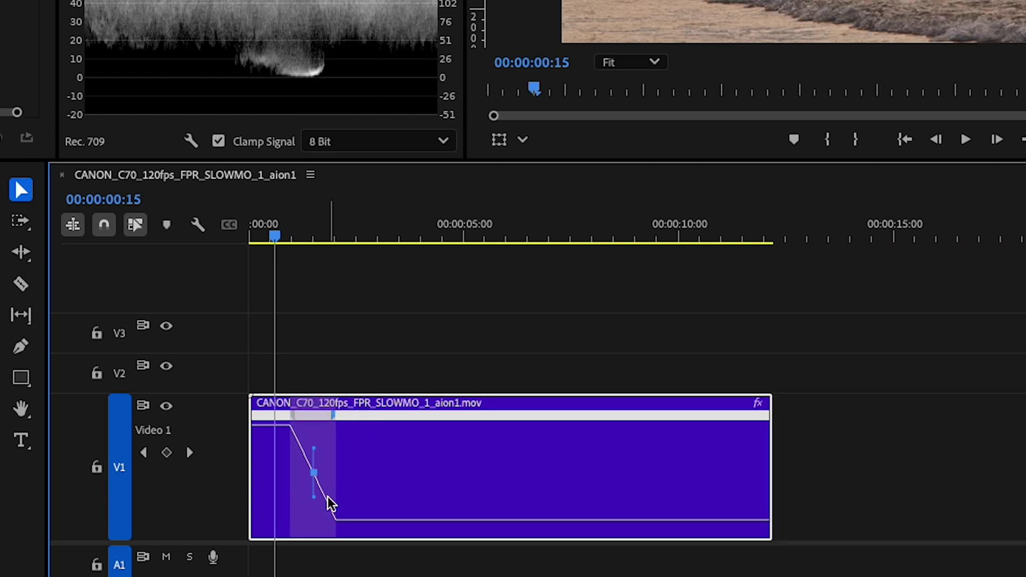
left_click_drag(314, 497, 425, 428)
left_click(296, 235)
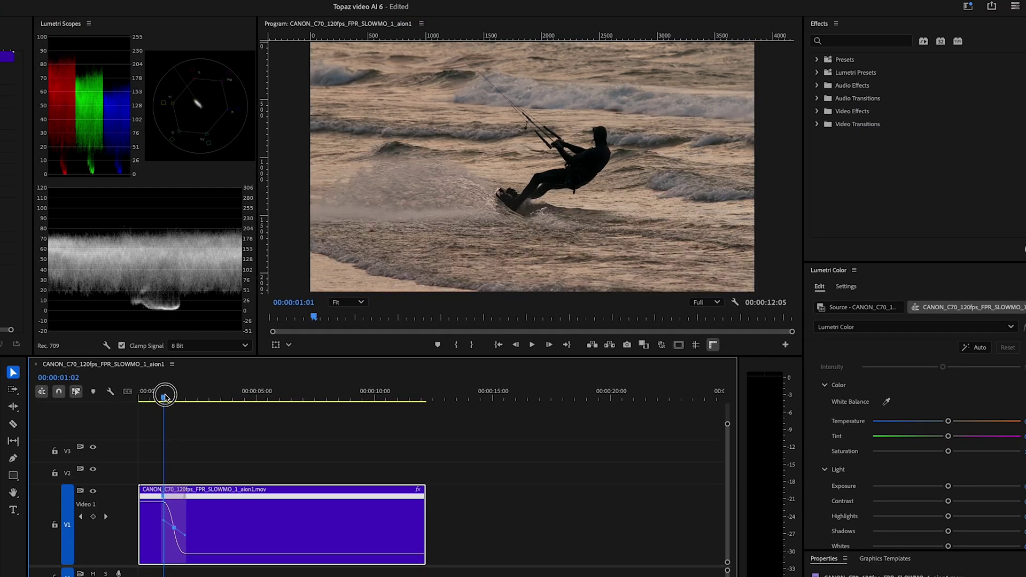
left_click_drag(165, 397, 128, 395)
key("space")
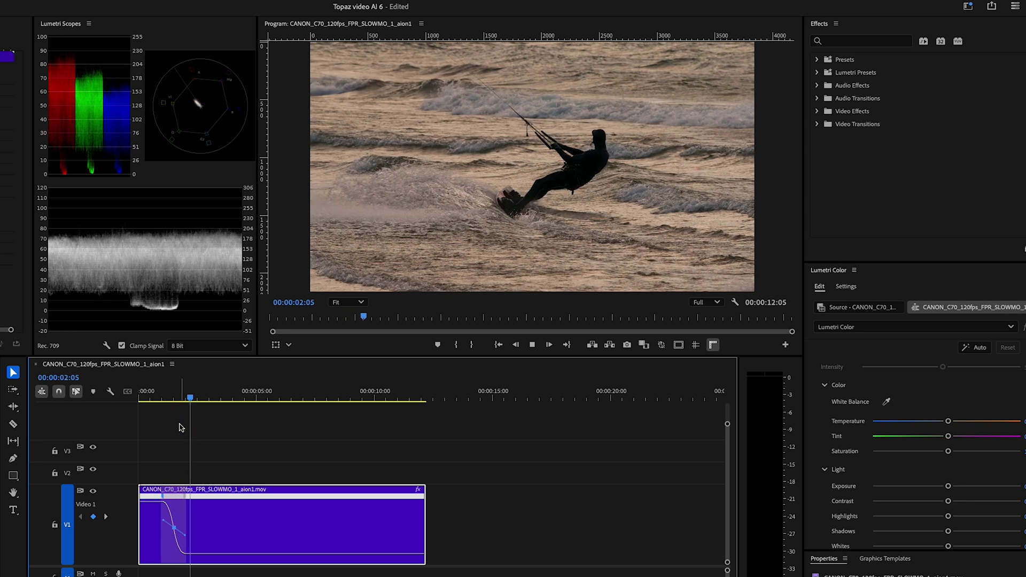
key("space")
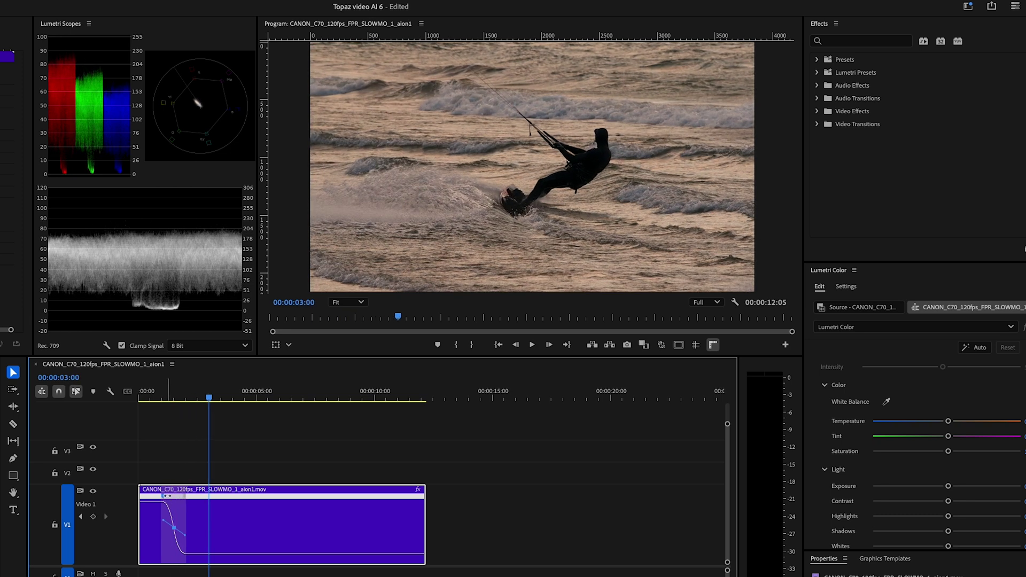
Fine-tune the ramp's curve and replay the adjusted transition.
mouse_move(162, 501)
left_mouse_down()
mouse_move(183, 500)
mouse_move(179, 490)
left_mouse_up()
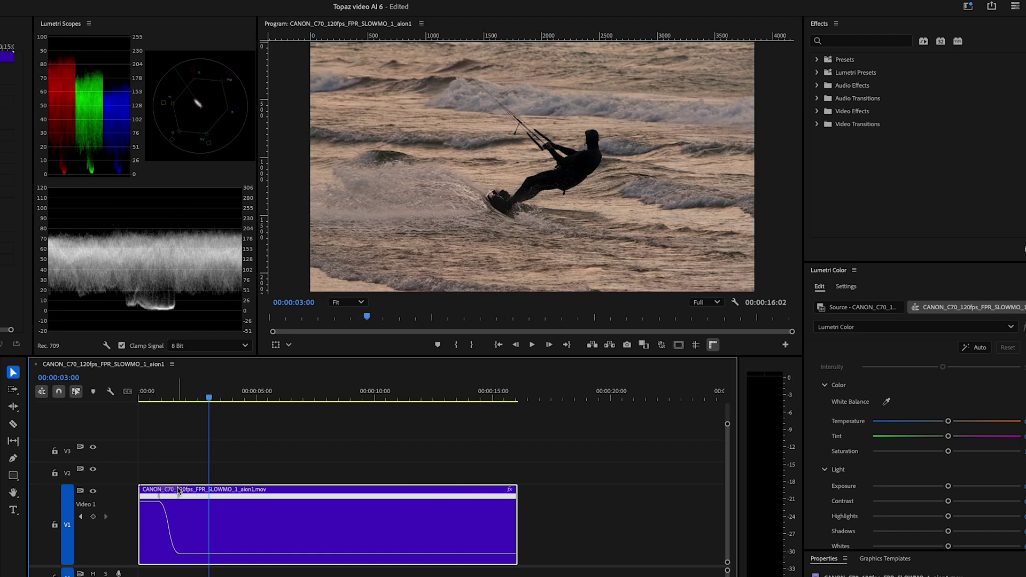
mouse_move(159, 396)
left_mouse_down()
mouse_move(142, 394)
mouse_move(176, 393)
mouse_move(142, 396)
left_mouse_up()
key("space")
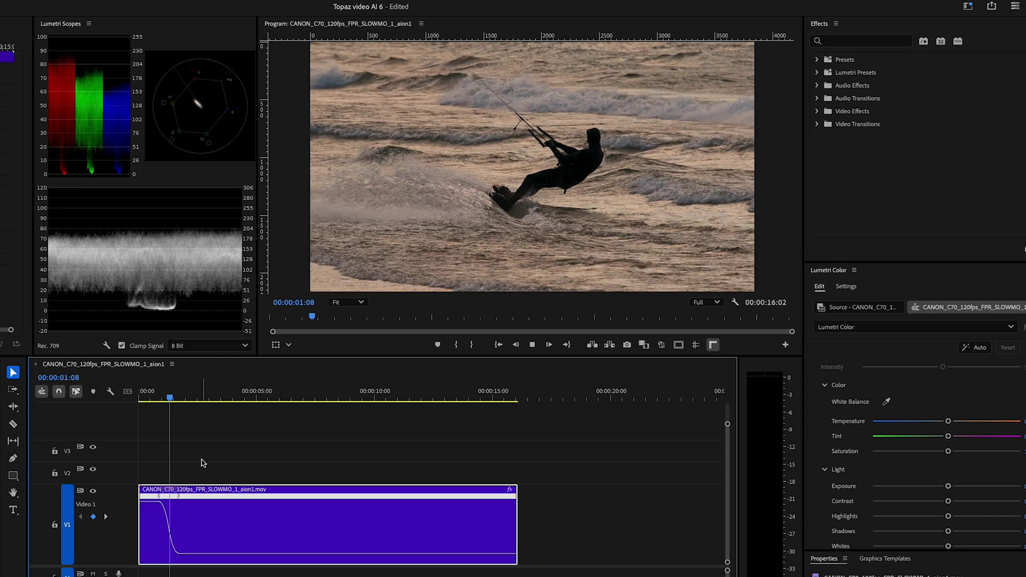
Drag the V1 speed keyframe left to start the slow-motion ramp earlier, then preview from the start.
key("space")
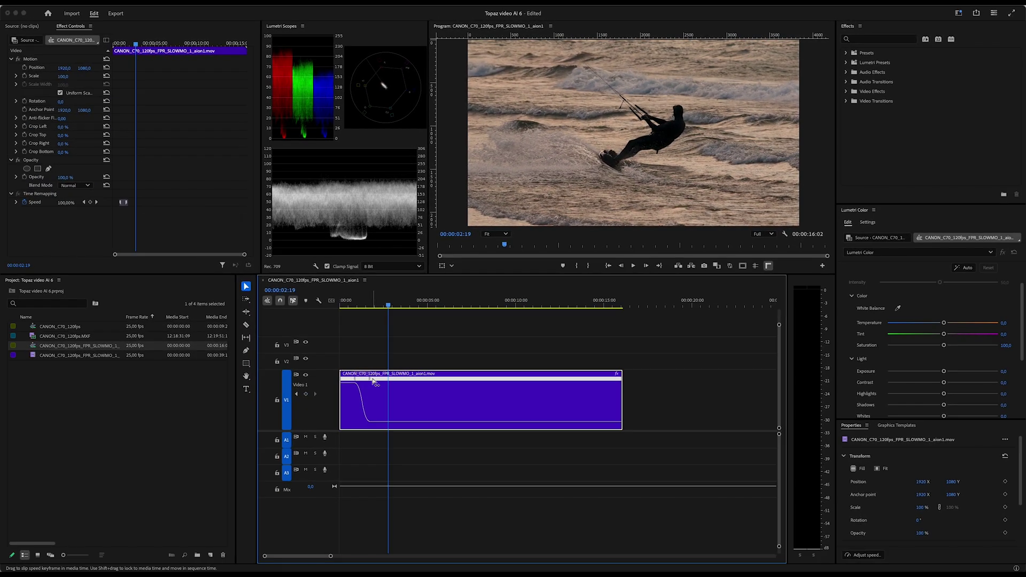
left_click_drag(370, 381, 363, 381)
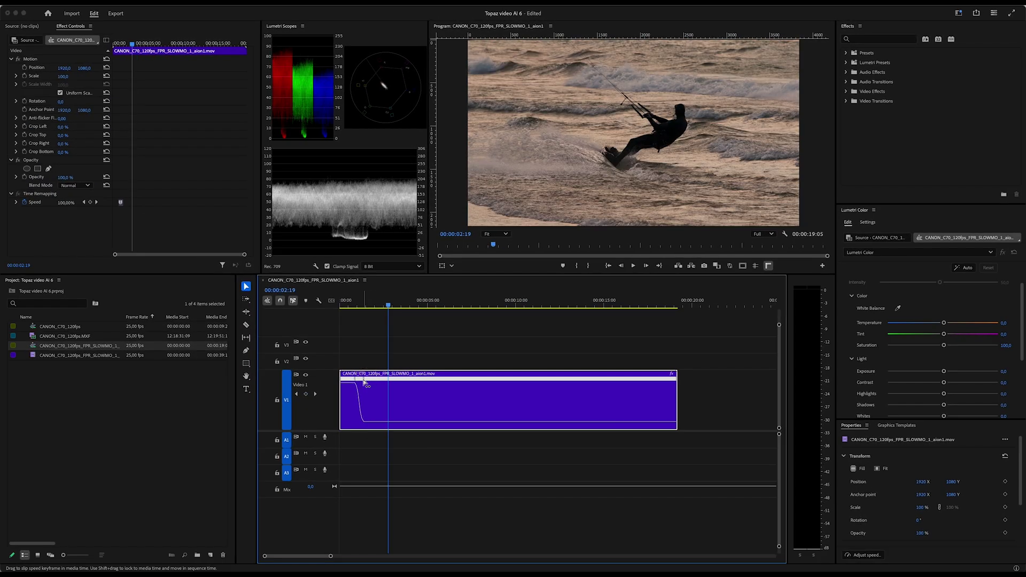
key("Home")
key("space")
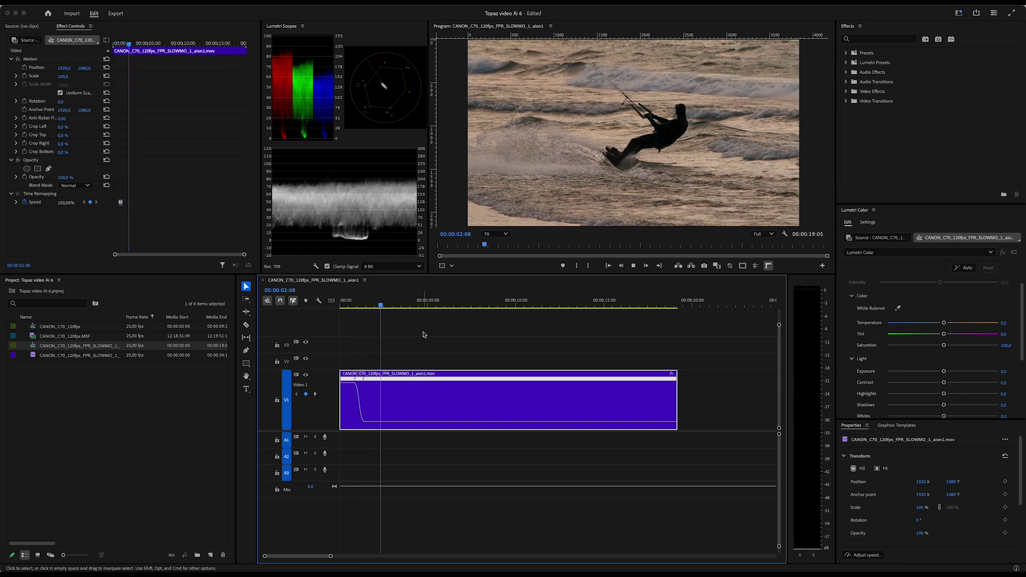
key("space")
Set the Program Monitor zoom to 25% and replay the 19:05 sequence from the beginning.
left_click(486, 237)
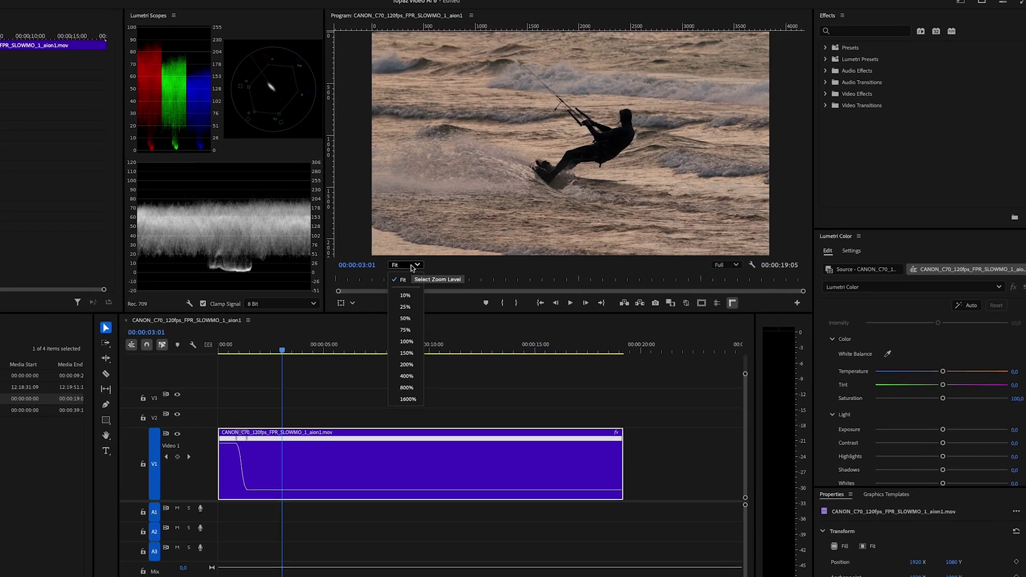
left_click(332, 346)
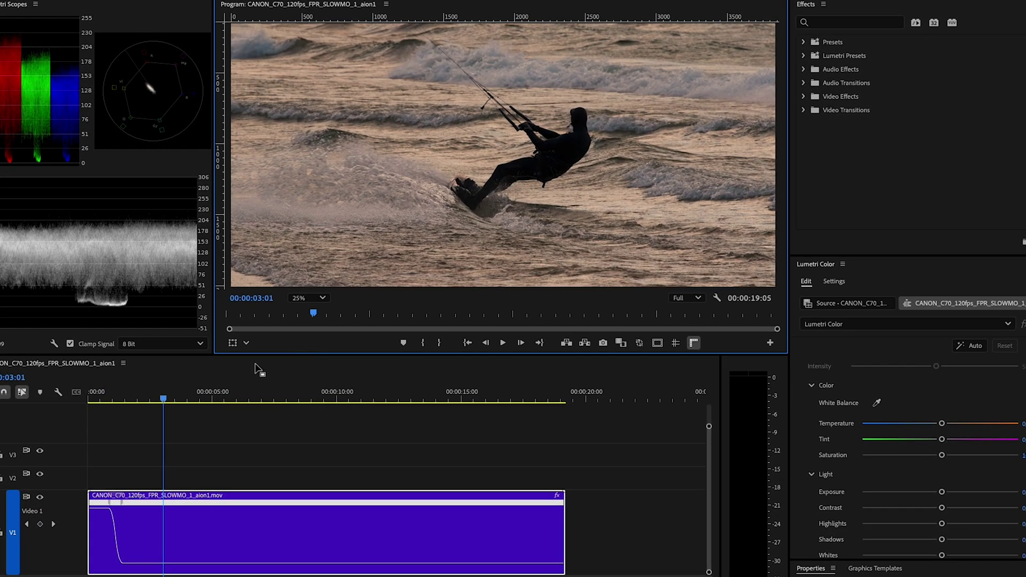
key("Home")
key("space")
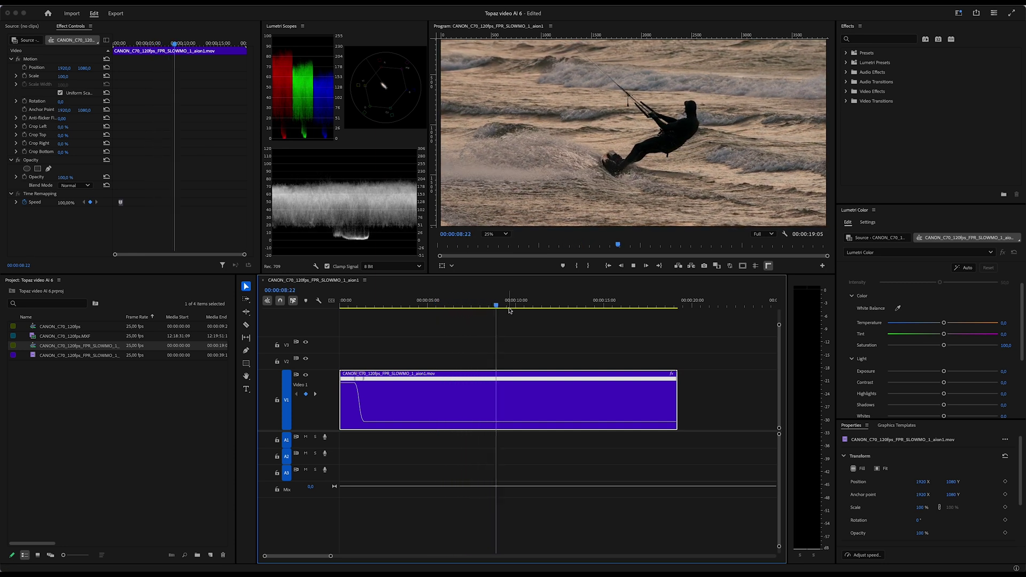
key("space")
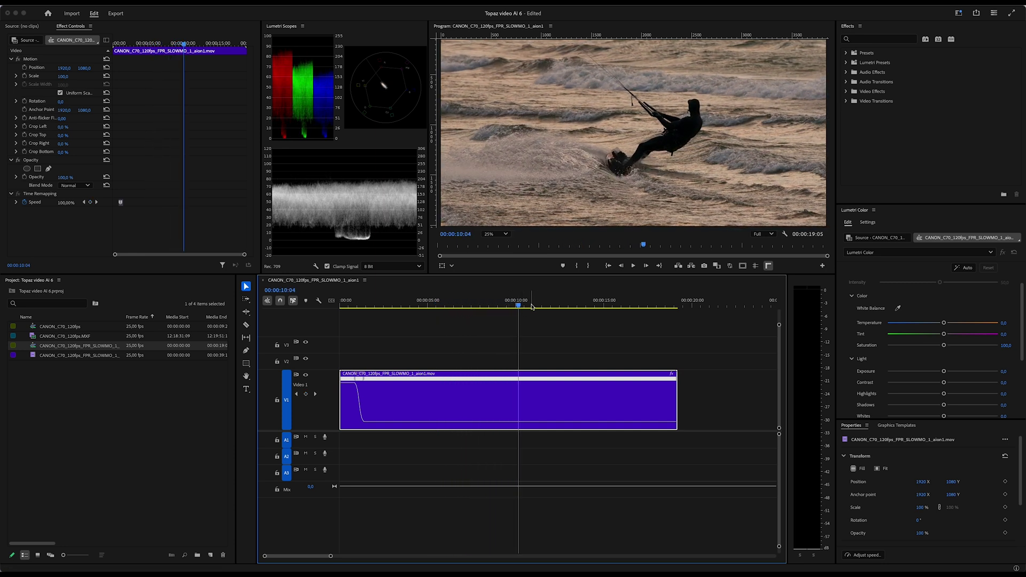
left_click_drag(531, 306, 589, 303)
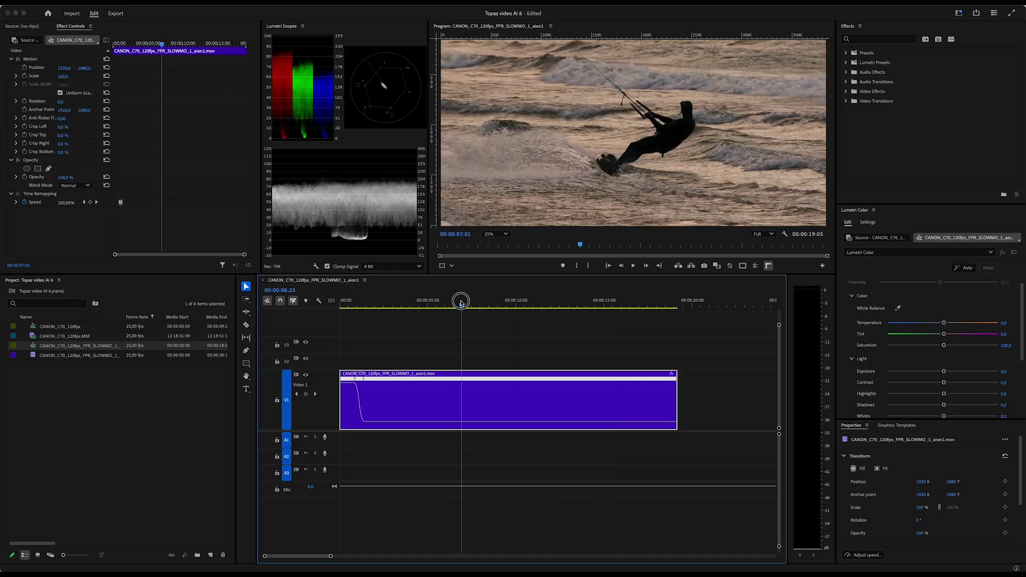
left_click_drag(359, 304, 338, 303)
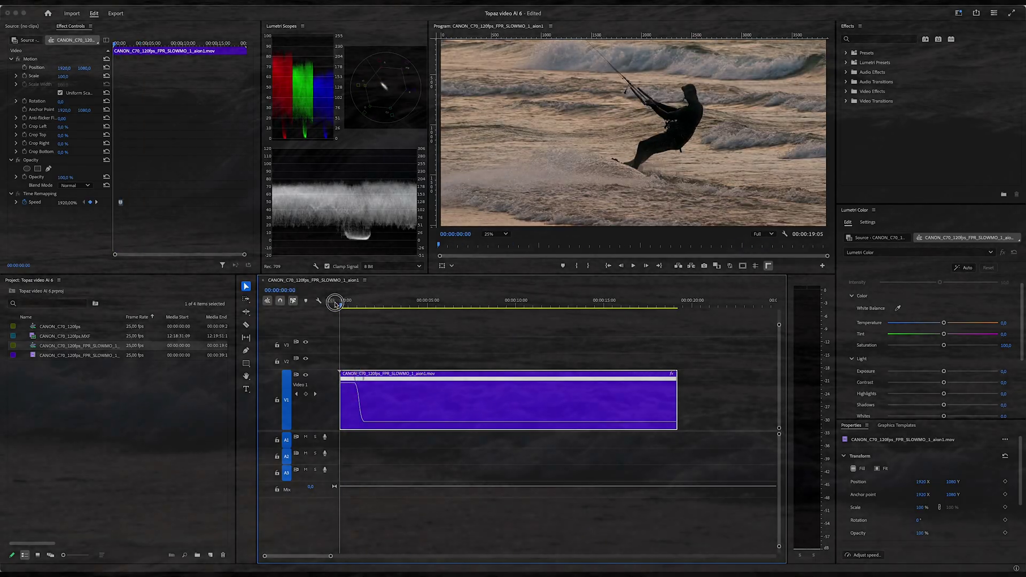